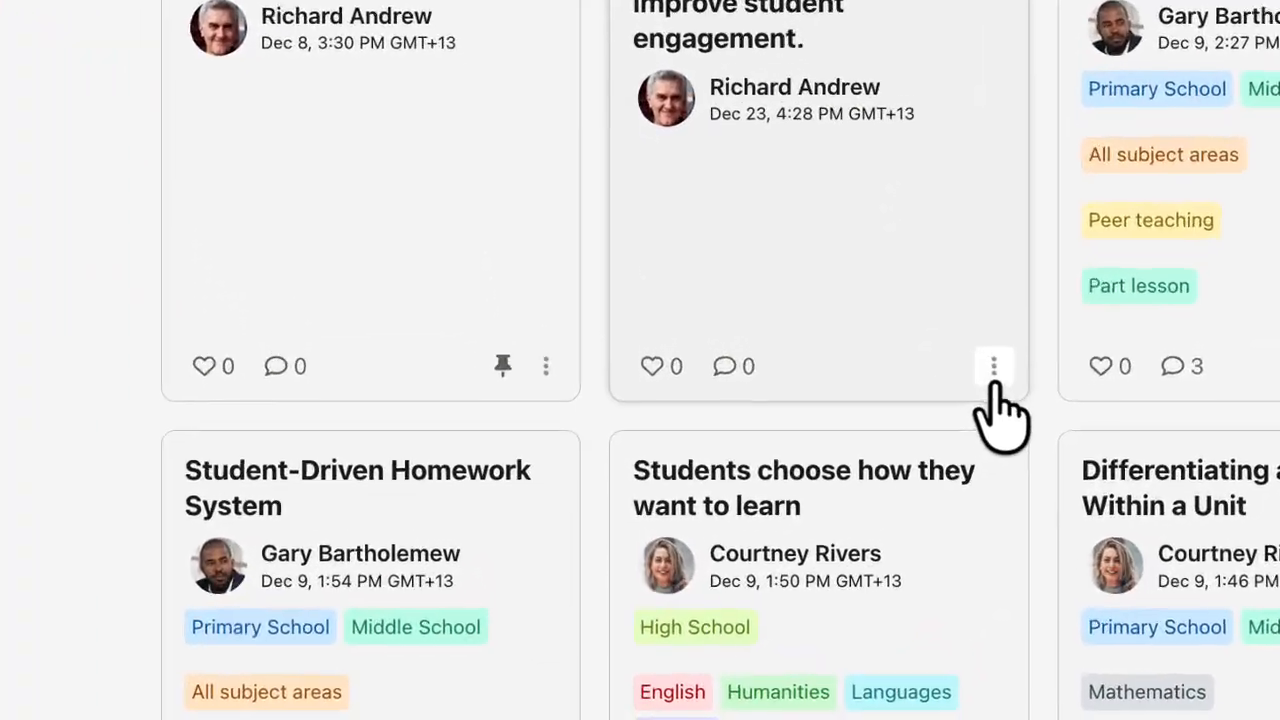
- Open the desk layout post for editing and set its grade level to Primary School, Middle School and High School
click(890, 469)
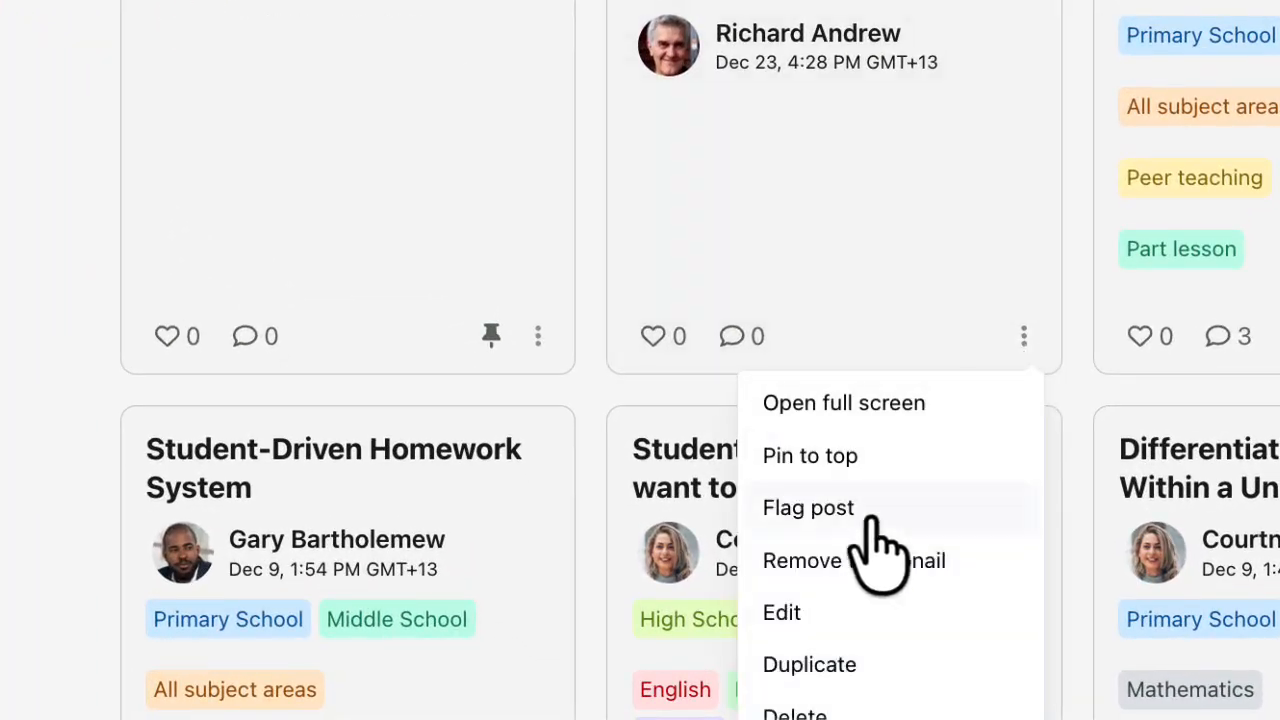
click(786, 614)
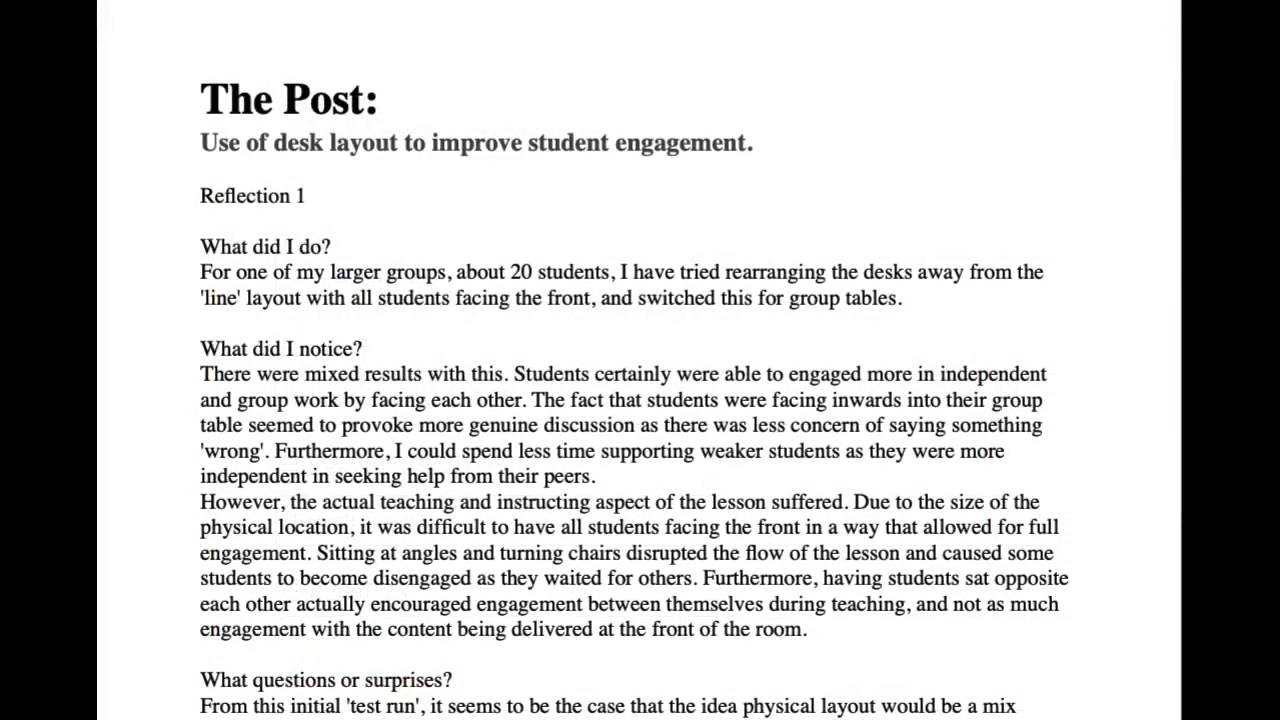
click(478, 303)
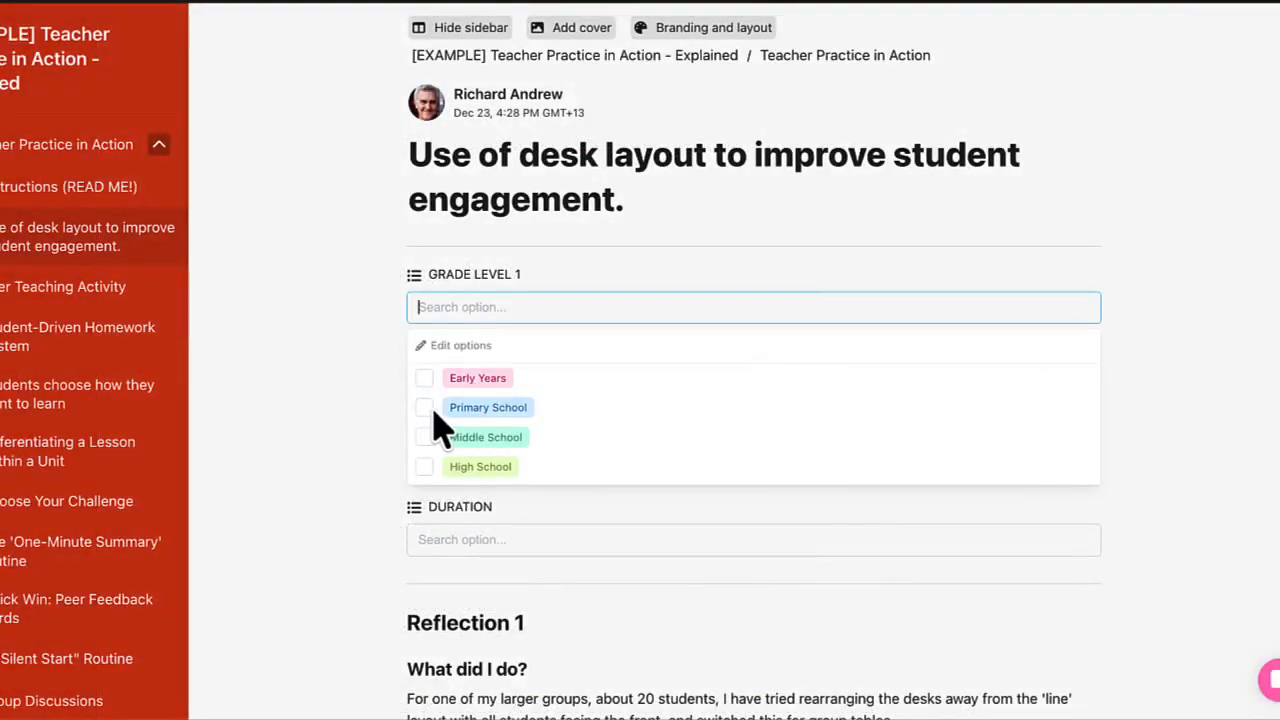
click(433, 408)
click(466, 306)
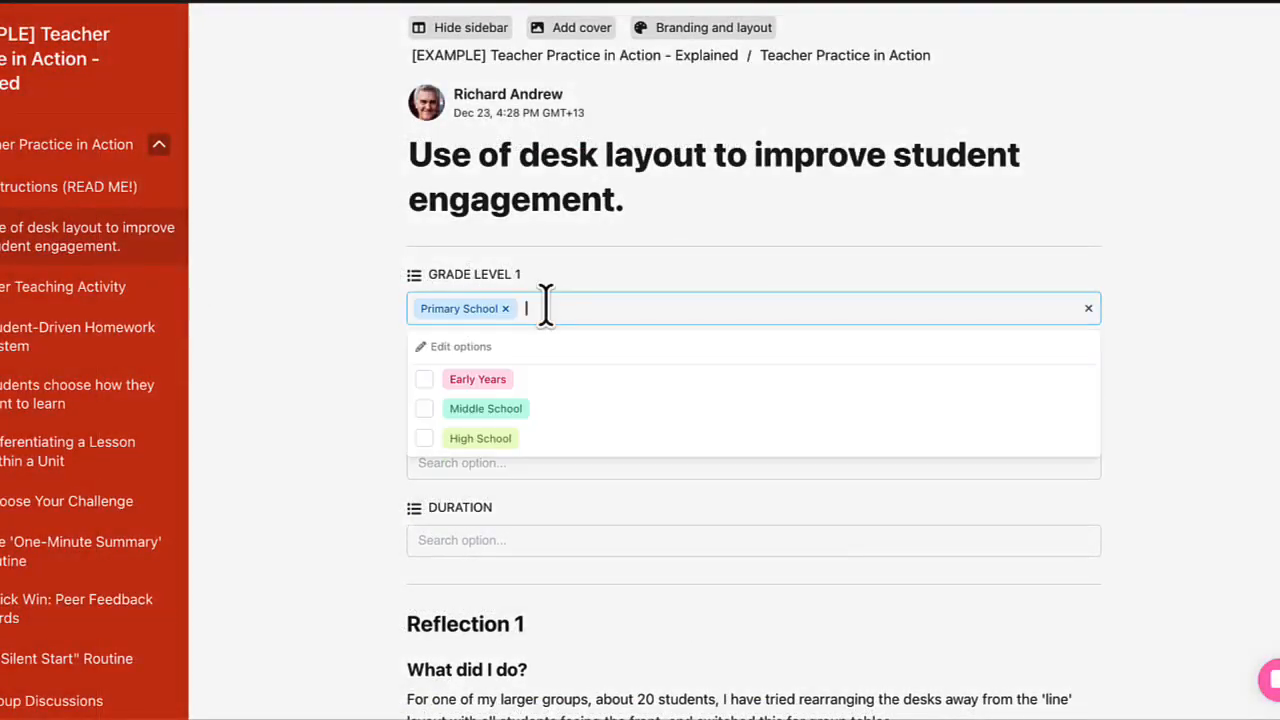
click(428, 410)
click(631, 310)
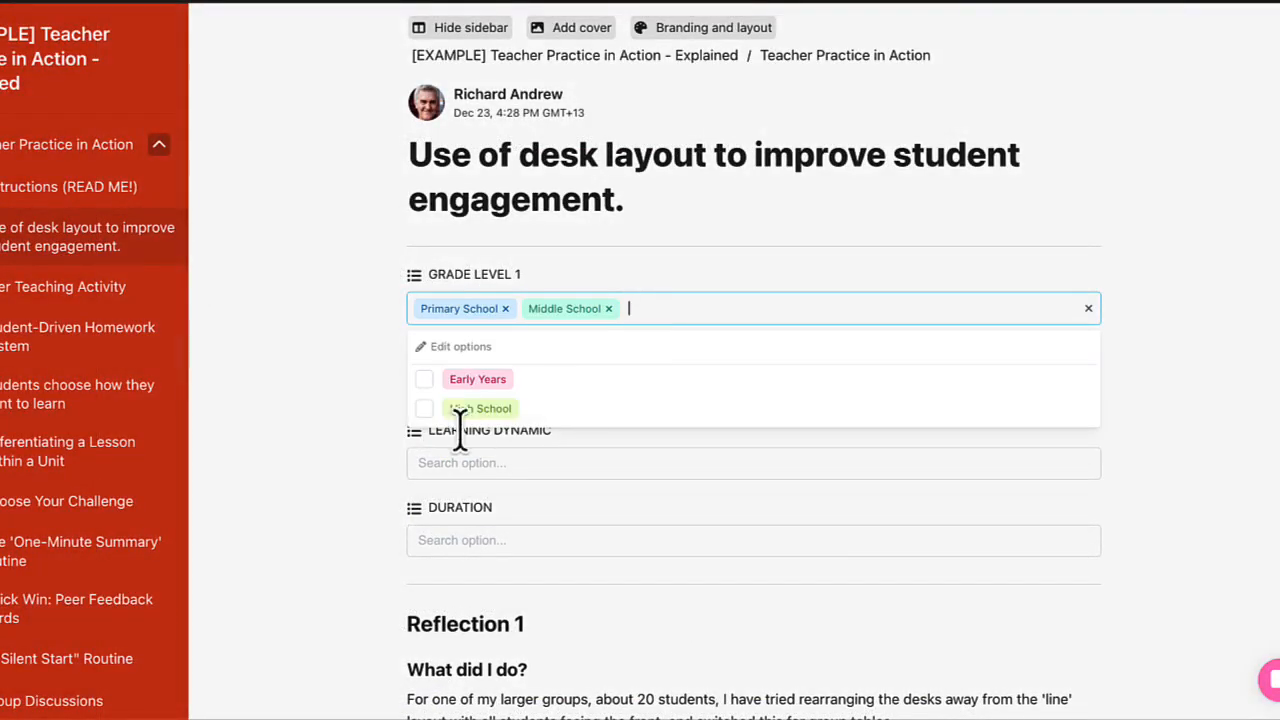
click(428, 410)
- Set the post's subject to All subject areas and its learning dynamic to Classroom management
click(437, 388)
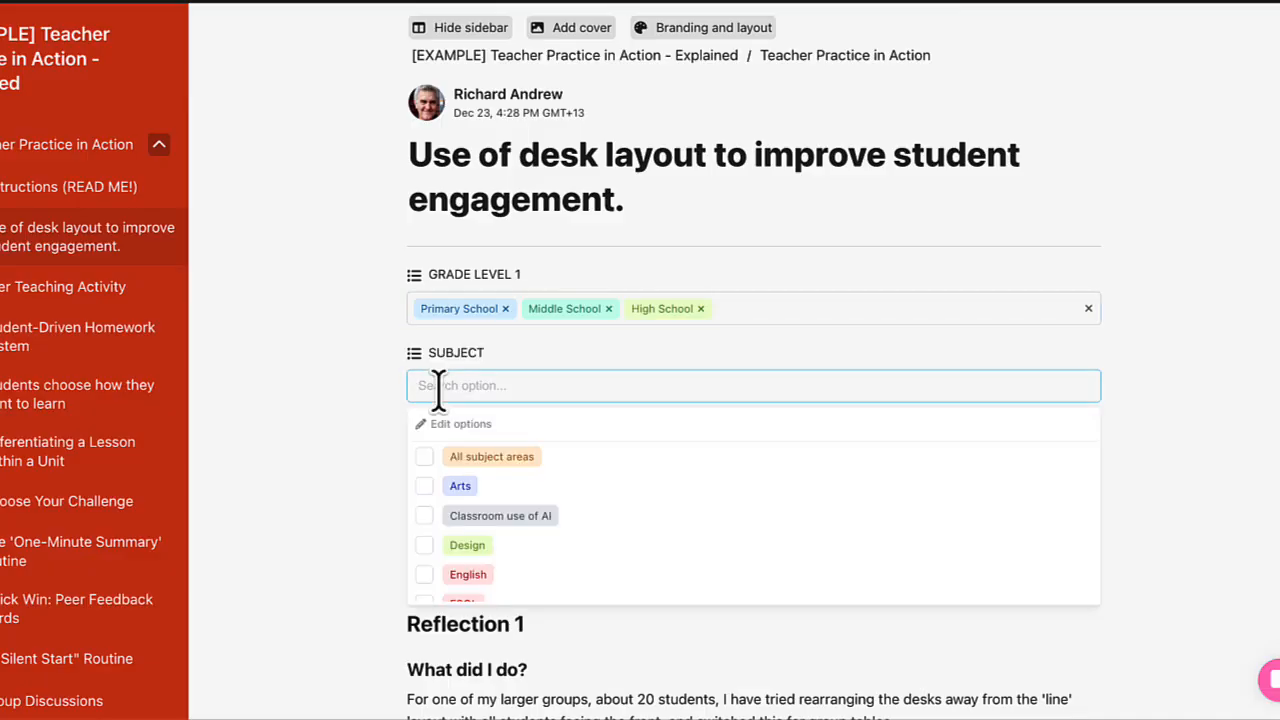
click(425, 458)
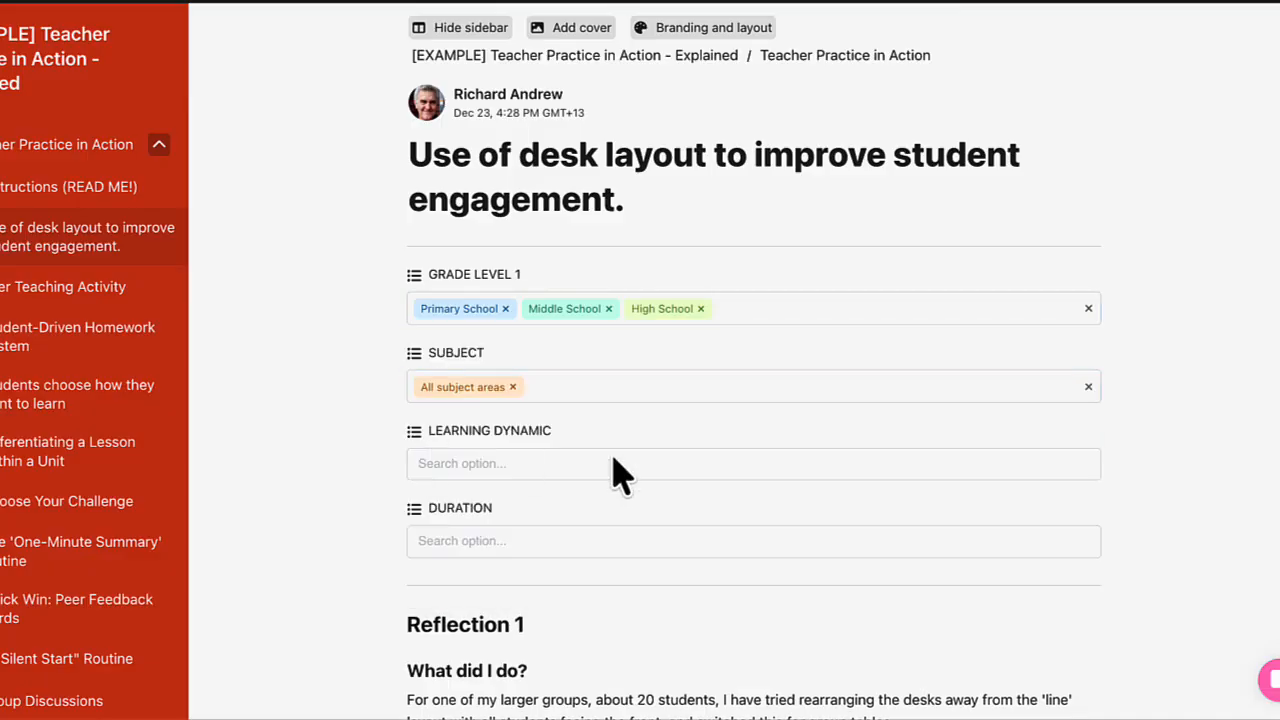
scroll(620, 475, down, 2)
click(474, 378)
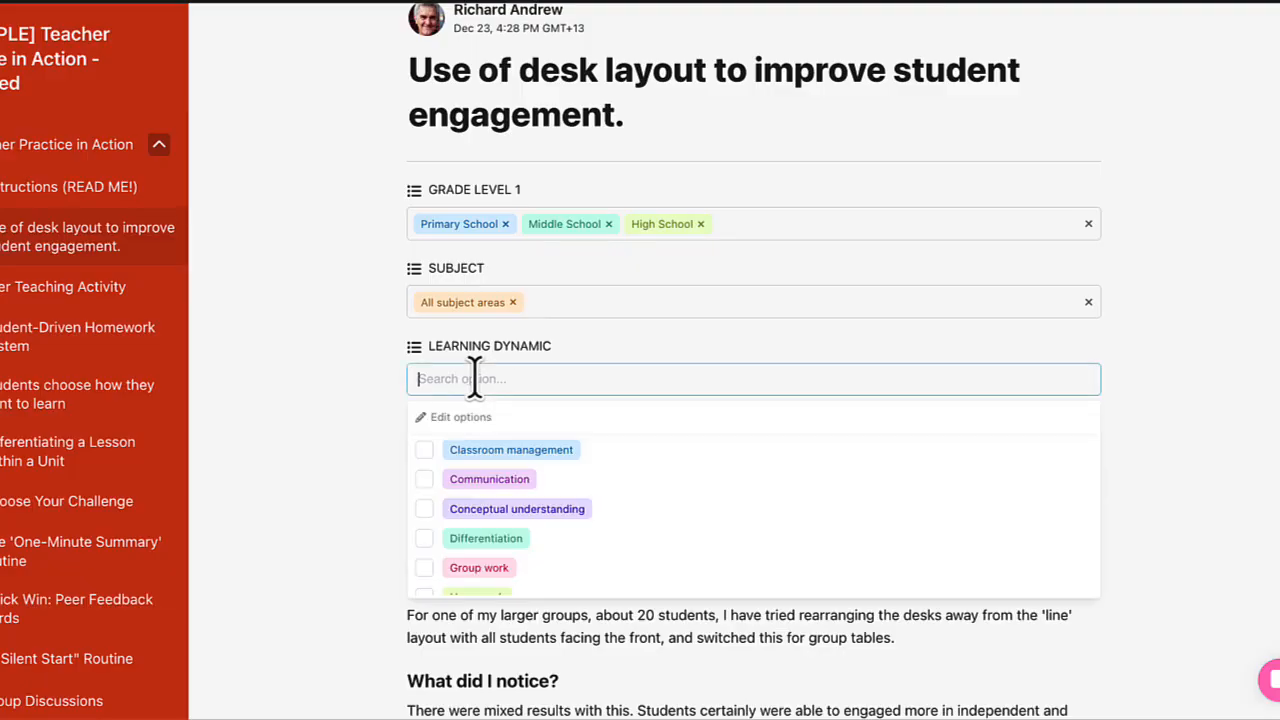
click(427, 451)
- Set the post's duration to Ongoing (Strategy) and return to the Teacher Practice in Action post overview
click(486, 459)
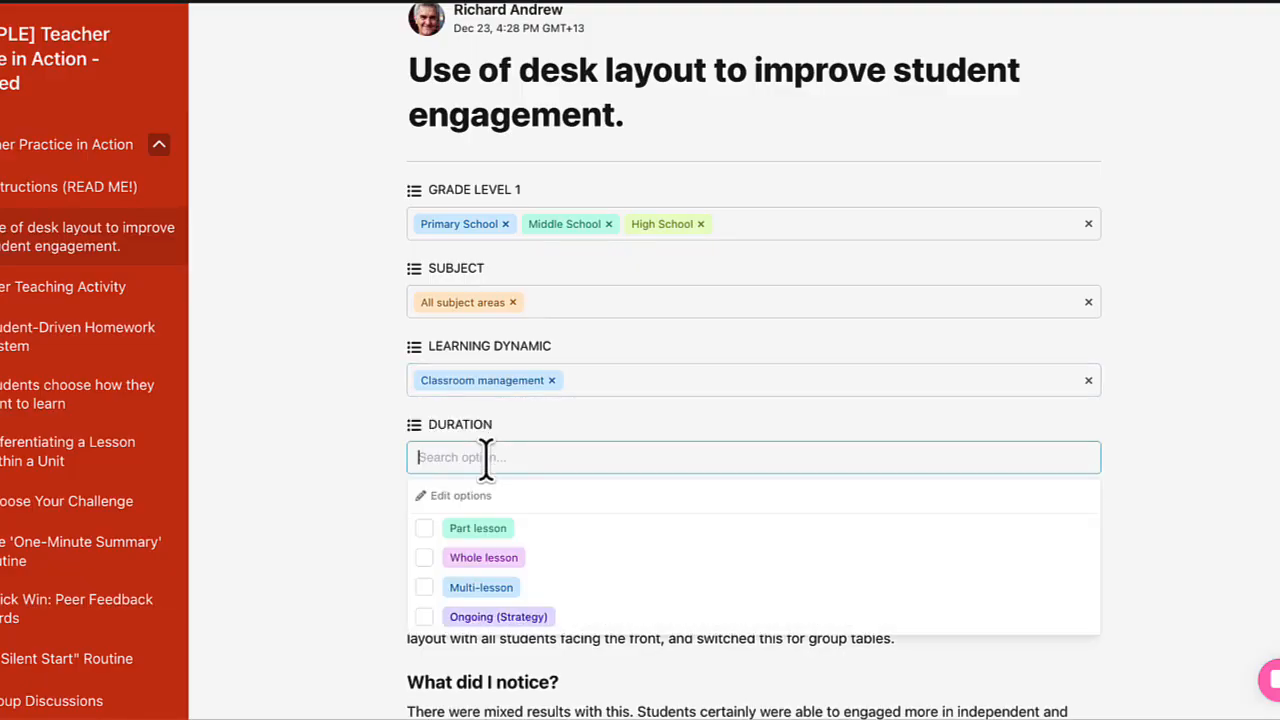
click(426, 617)
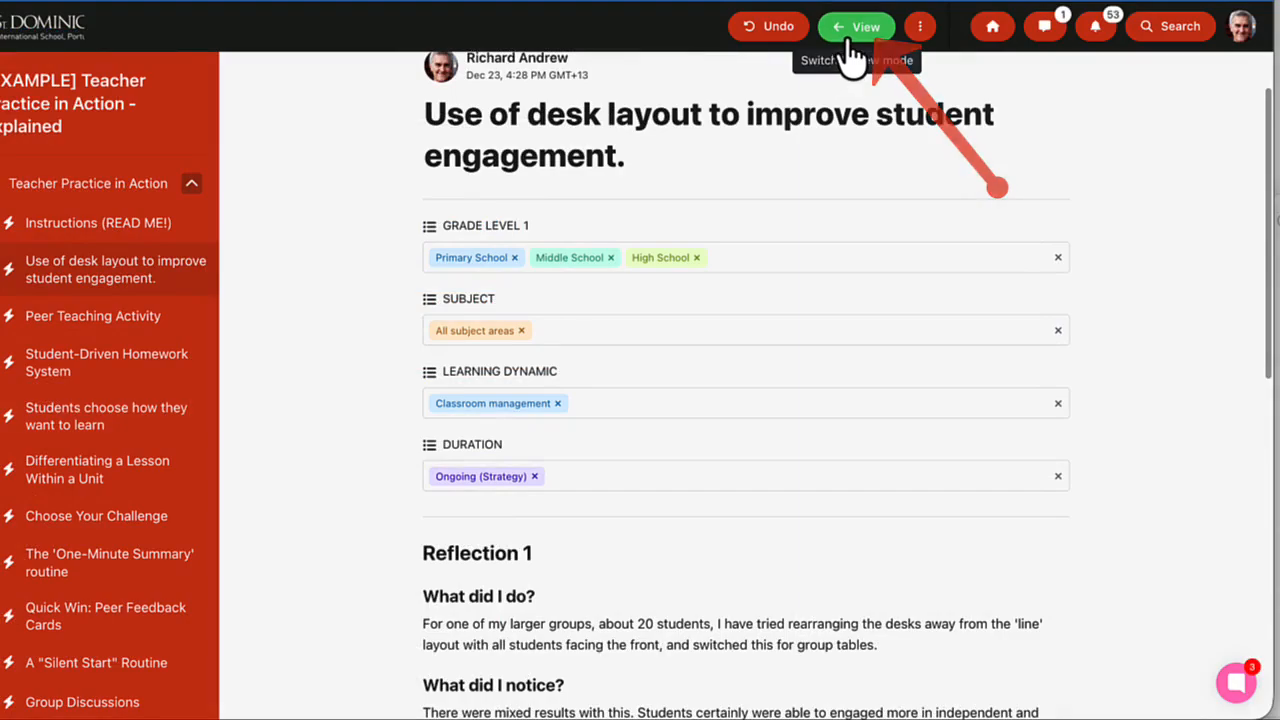
click(850, 38)
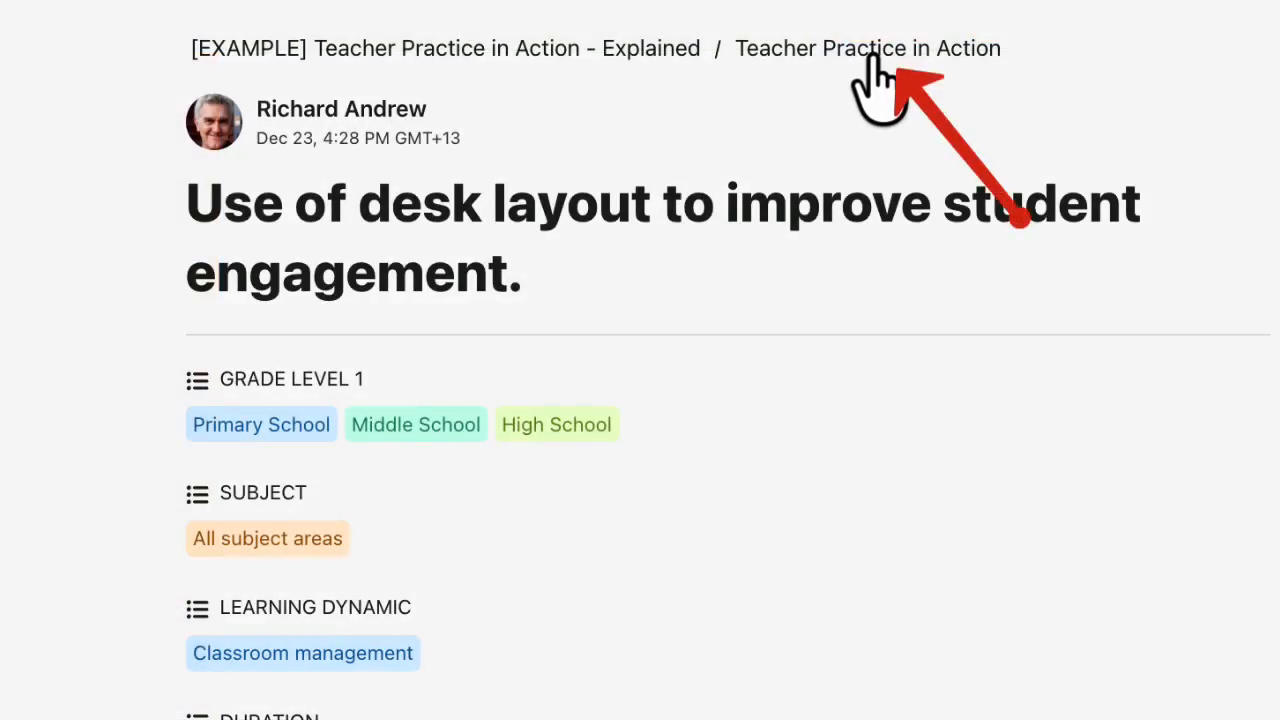
click(872, 52)
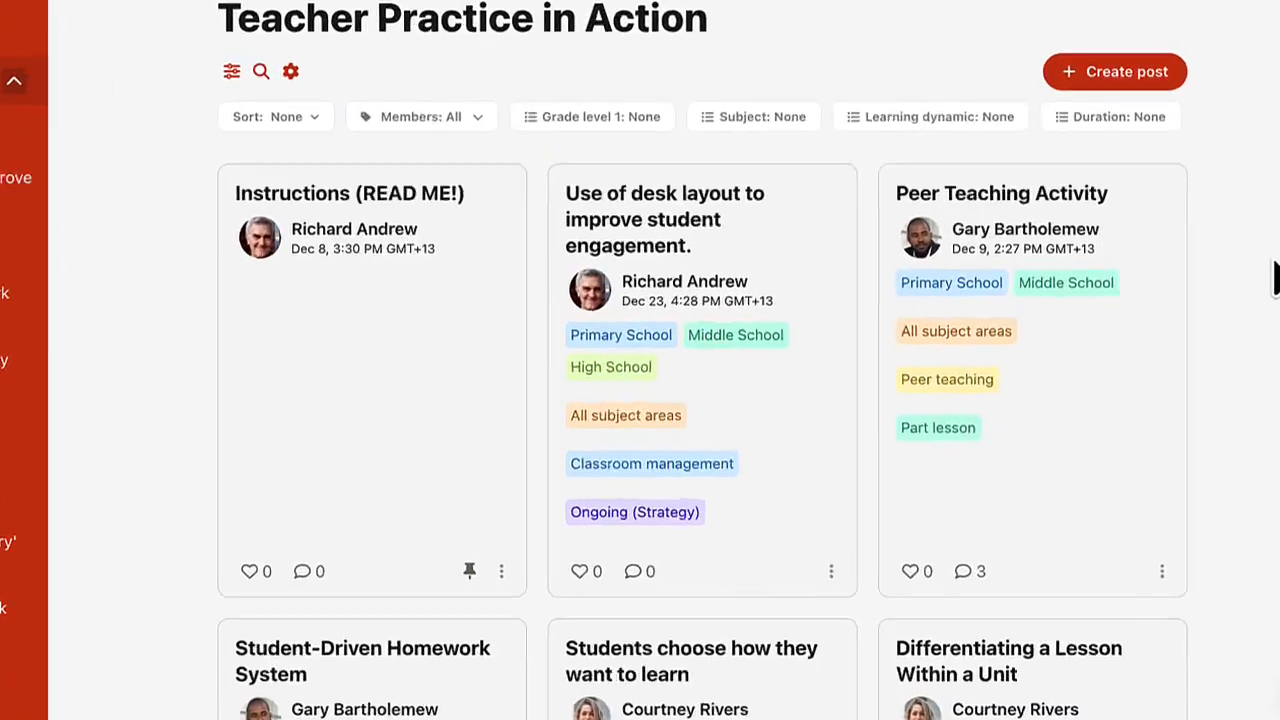
scroll(715, 335, down, 2)
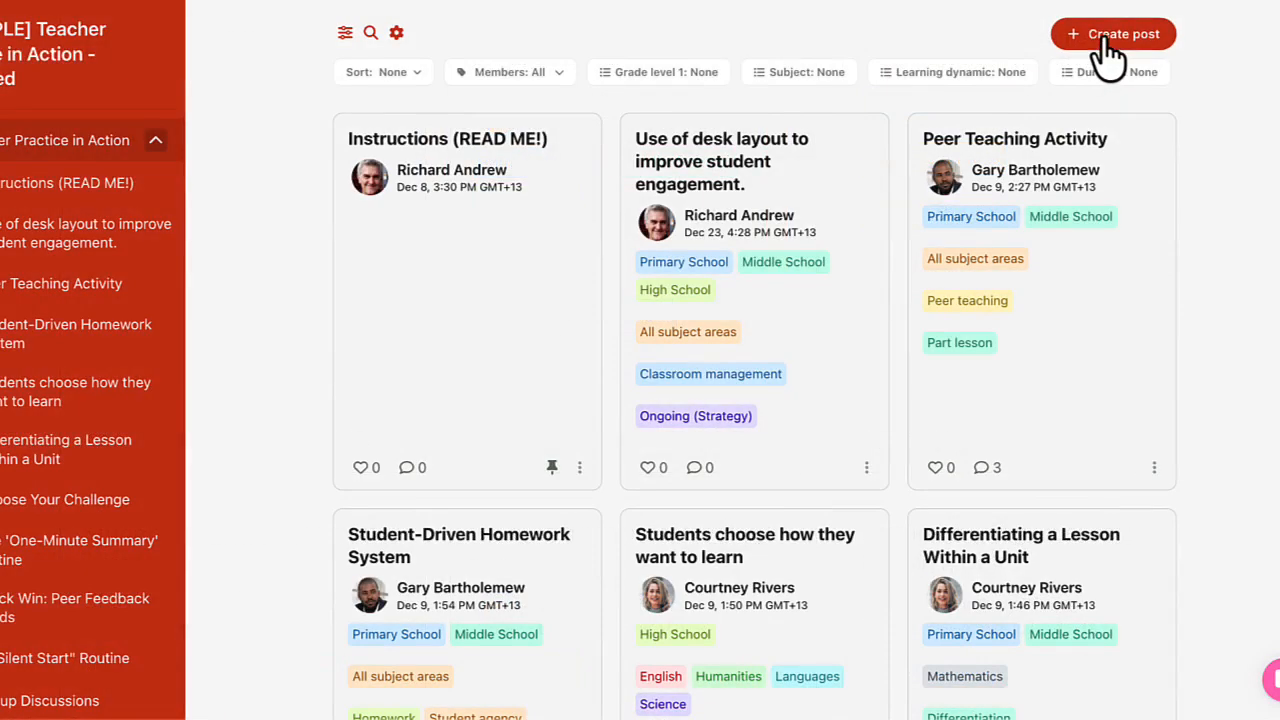
- Examine the text formatting options in a new post form, and close the form without creating a post
click(1110, 40)
click(434, 136)
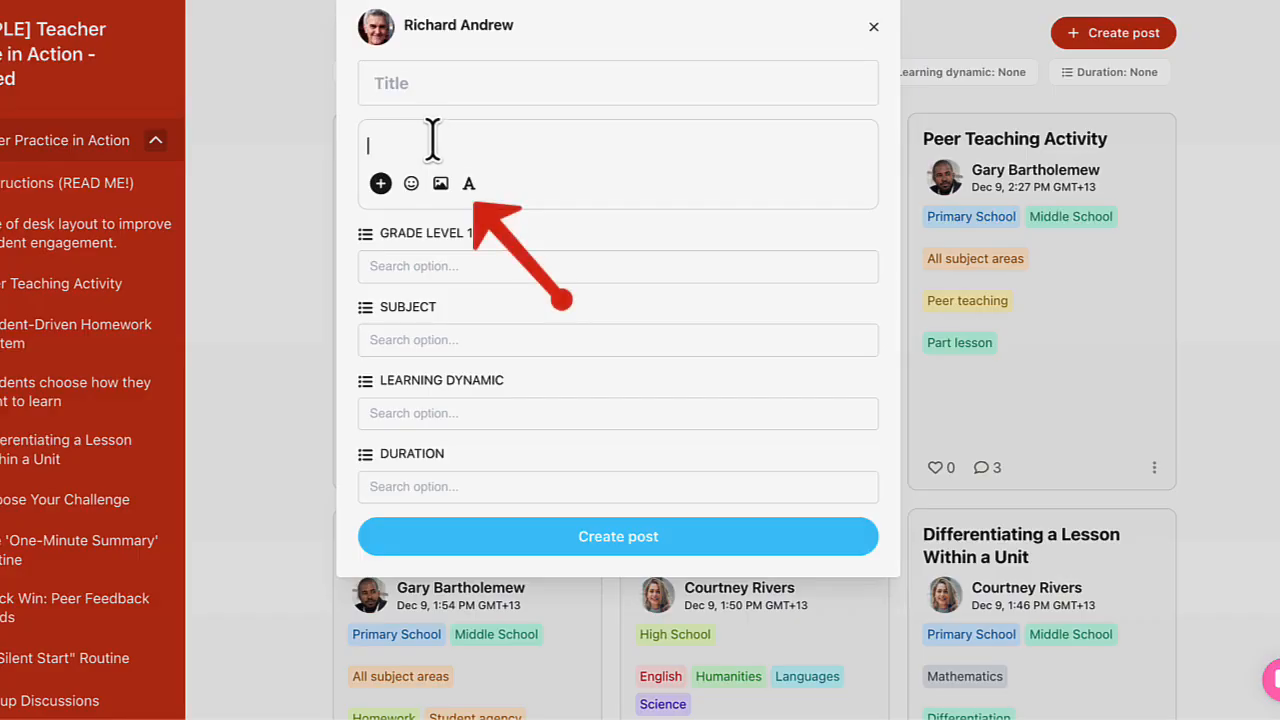
click(469, 183)
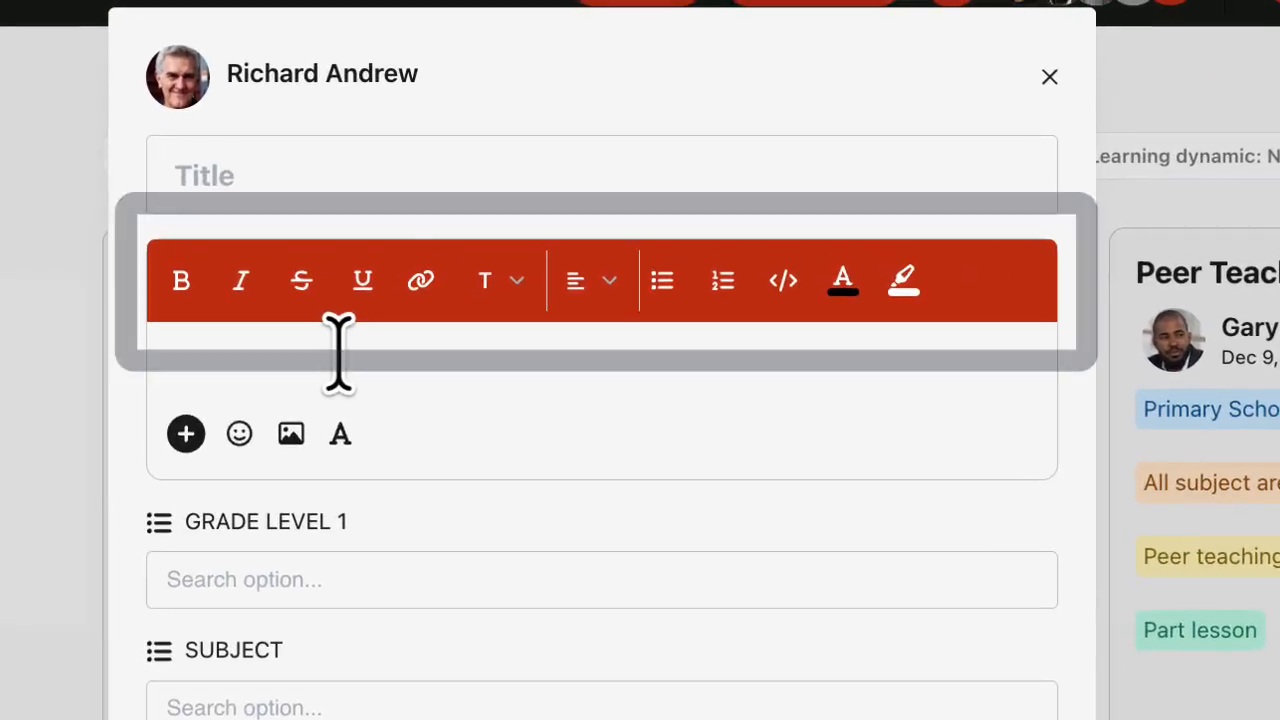
click(340, 433)
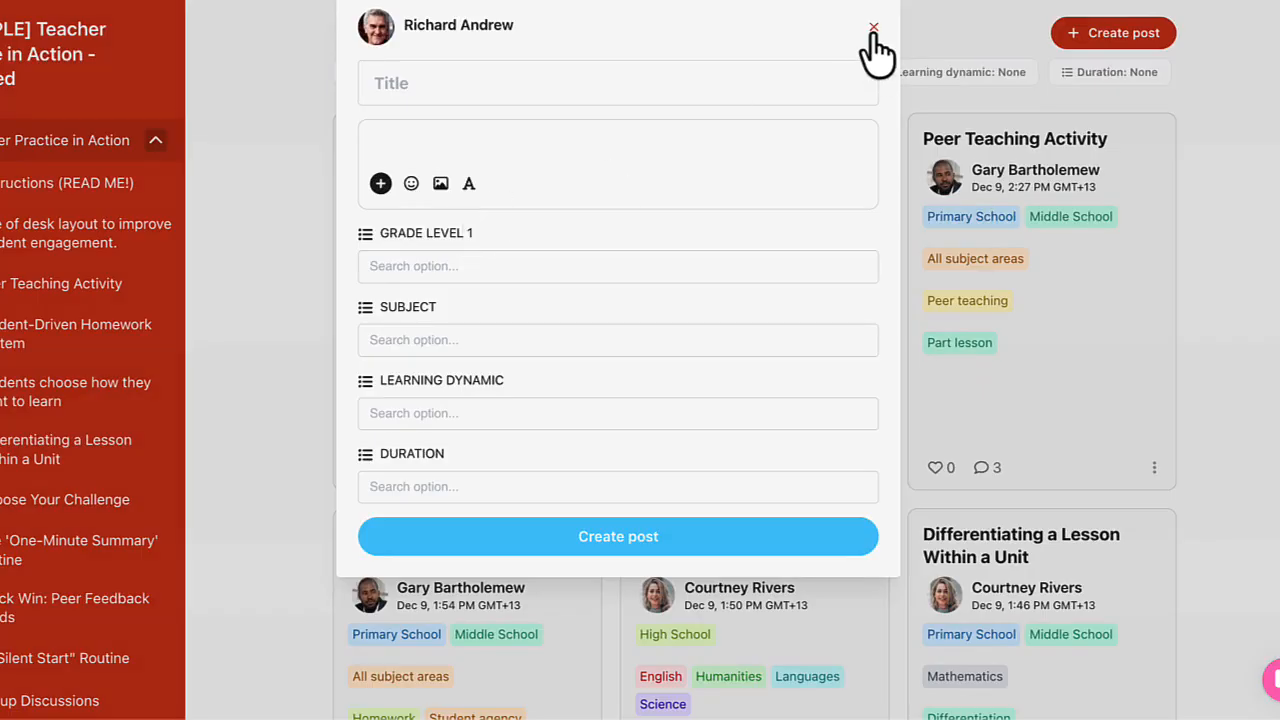
click(873, 28)
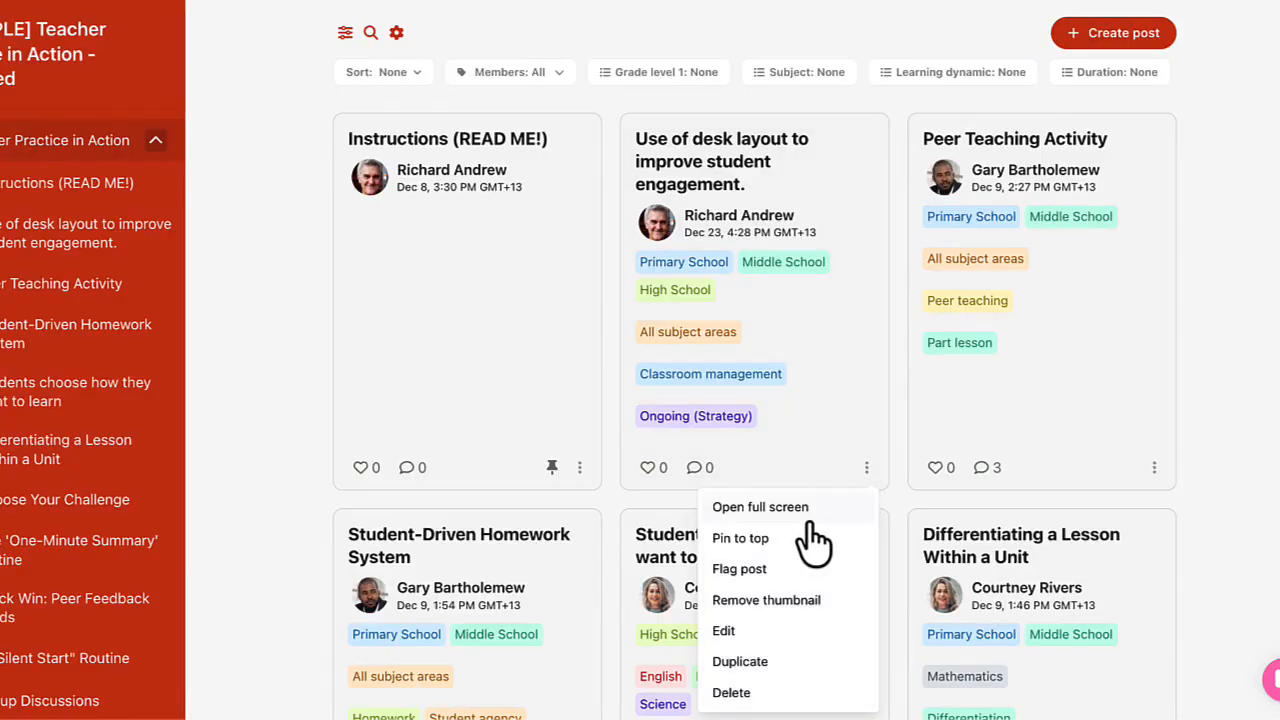
- Reopen the desk layout post for editing and add the placeholder text "fshvbhsj" below the last bullet
click(722, 633)
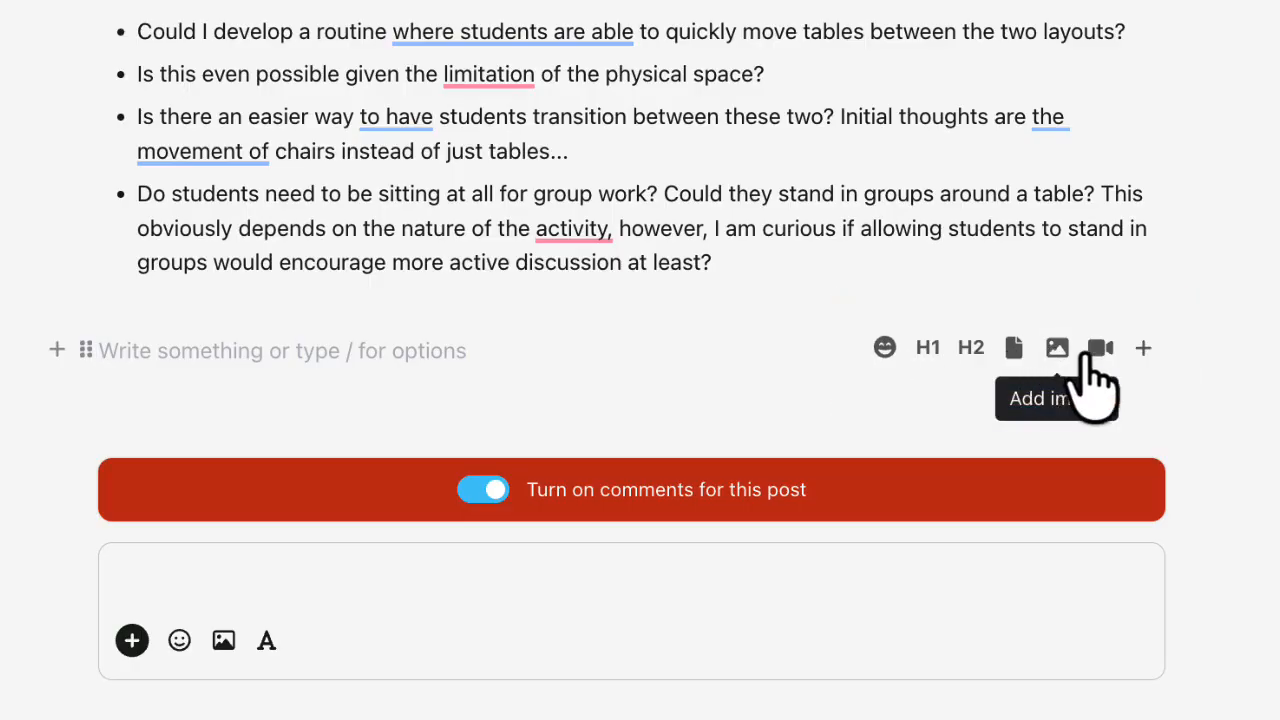
text(fshvbhsj)
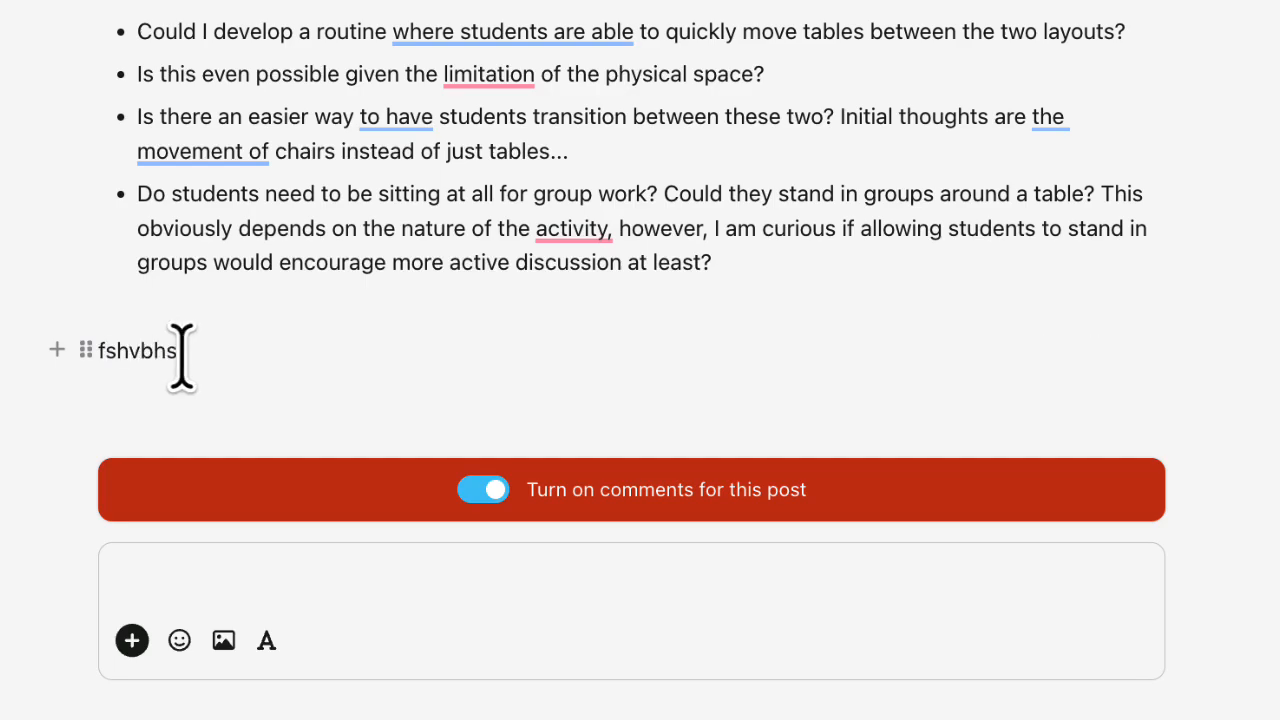
drag(185, 350, 94, 350)
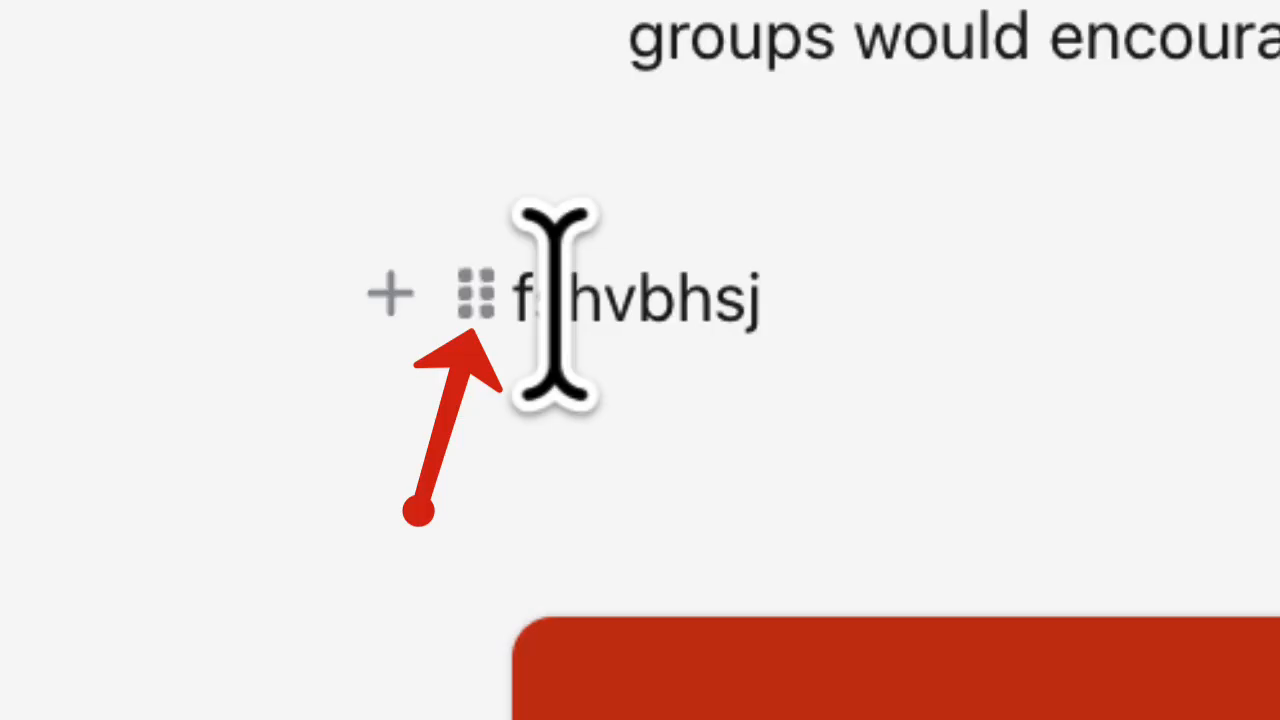
mouse_move(397, 475)
mouse_down()
mouse_move(446, 380)
mouse_move(450, 230)
mouse_move(466, 280)
mouse_move(466, 266)
mouse_move(437, 551)
mouse_move(437, 494)
mouse_up()
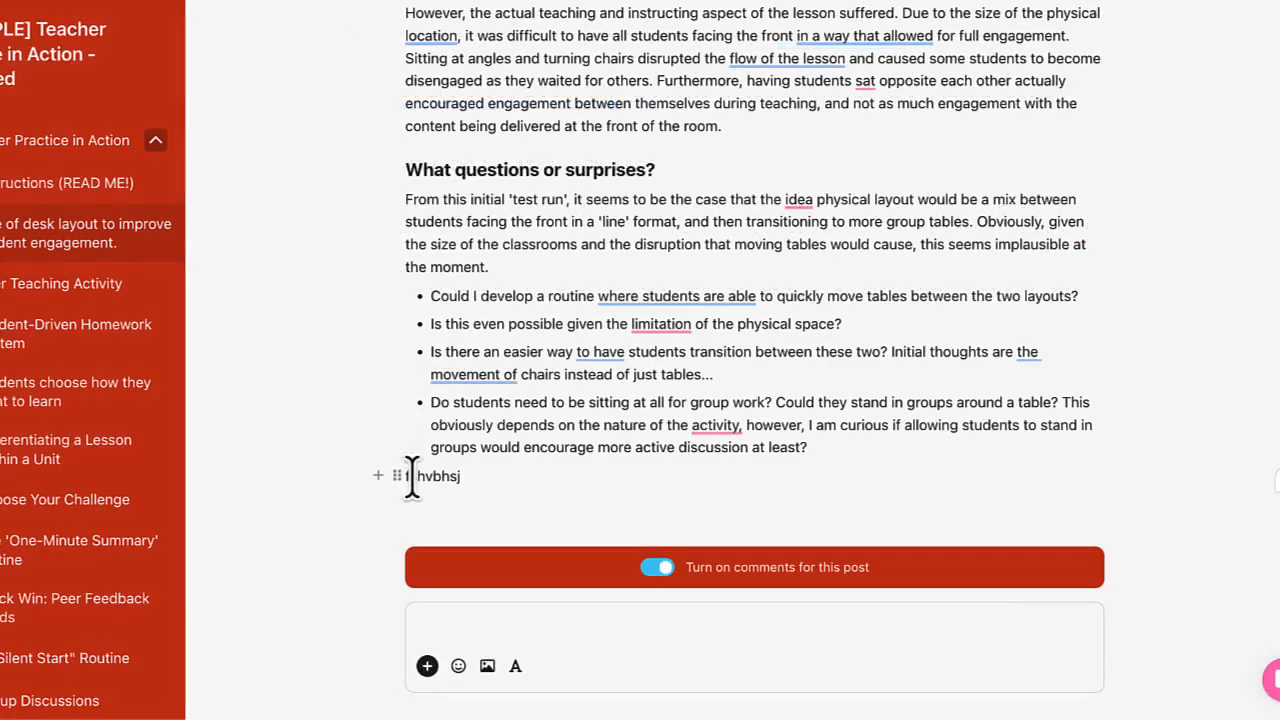
- Look through the content blocks that can be inserted below the post's text, without adding any
click(379, 480)
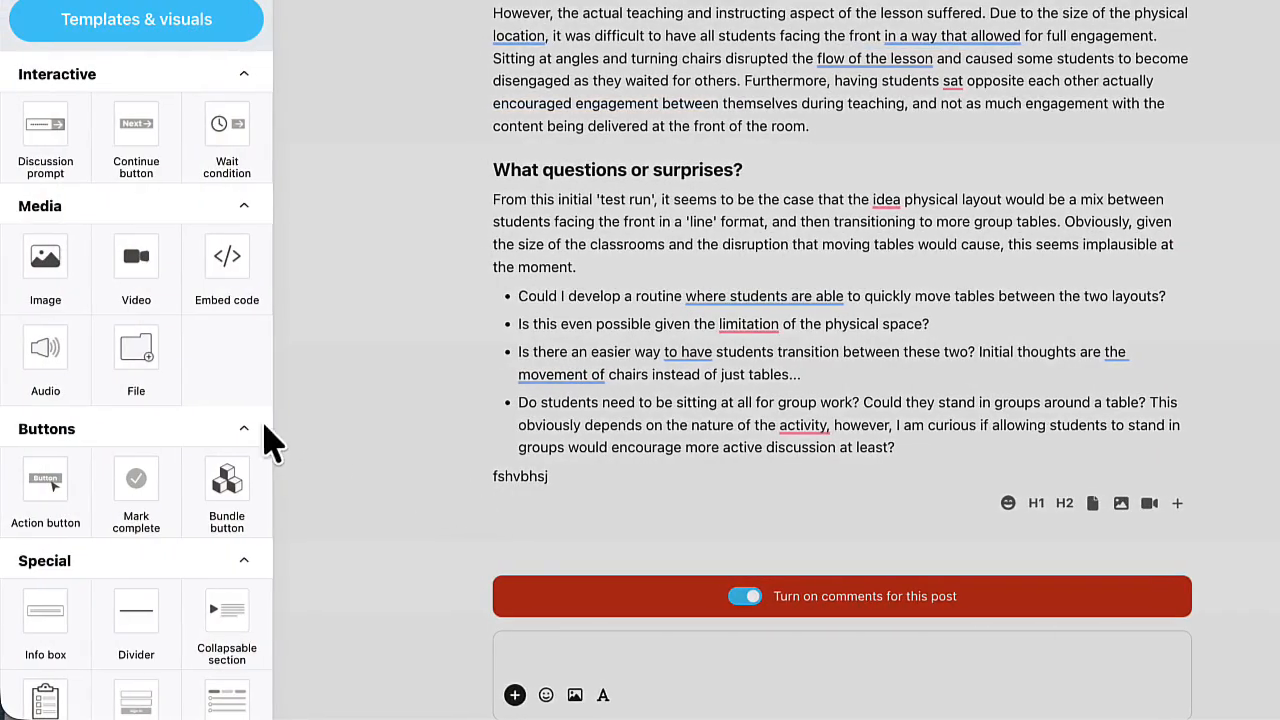
scroll(194, 540, down, 10)
scroll(194, 540, up, 10)
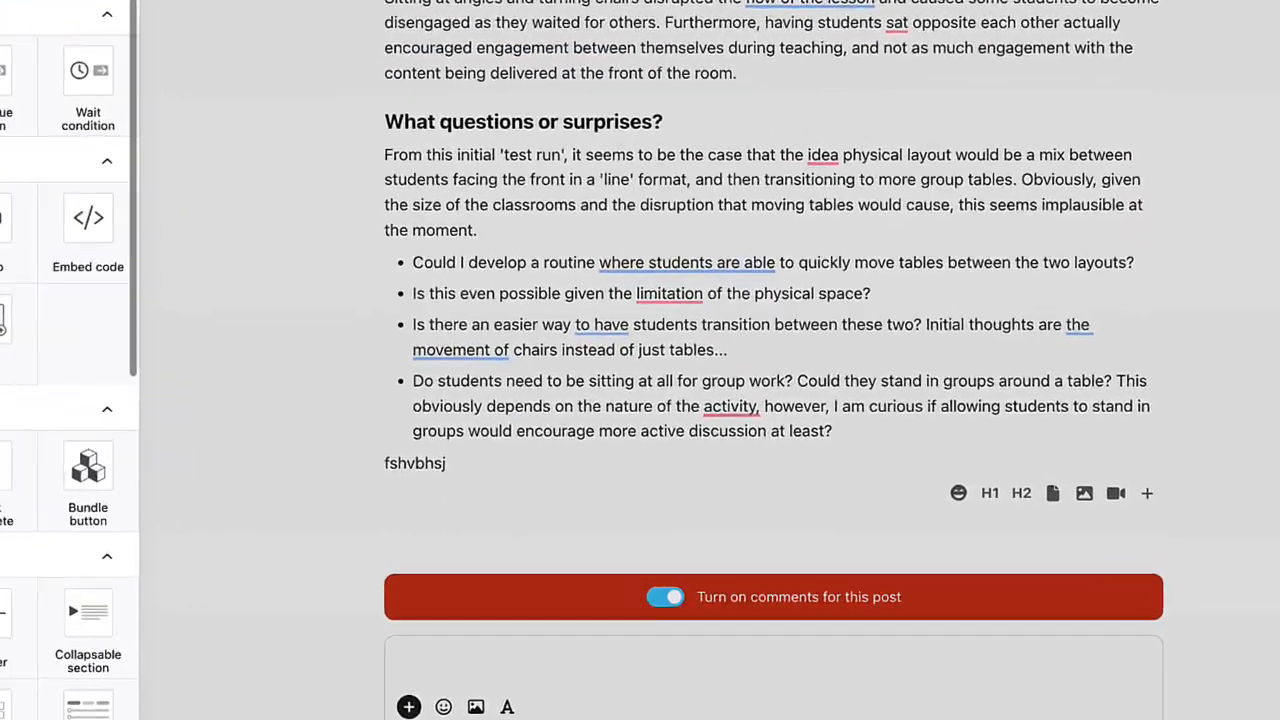
click(258, 3)
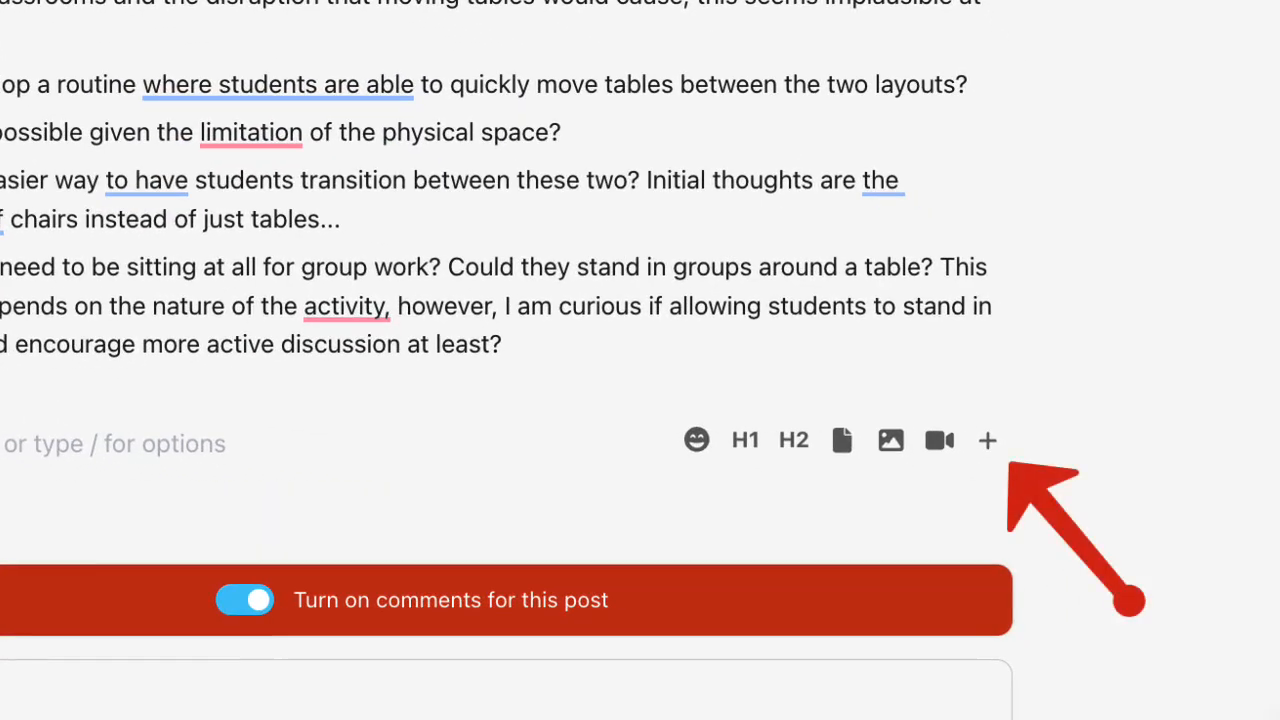
click(990, 443)
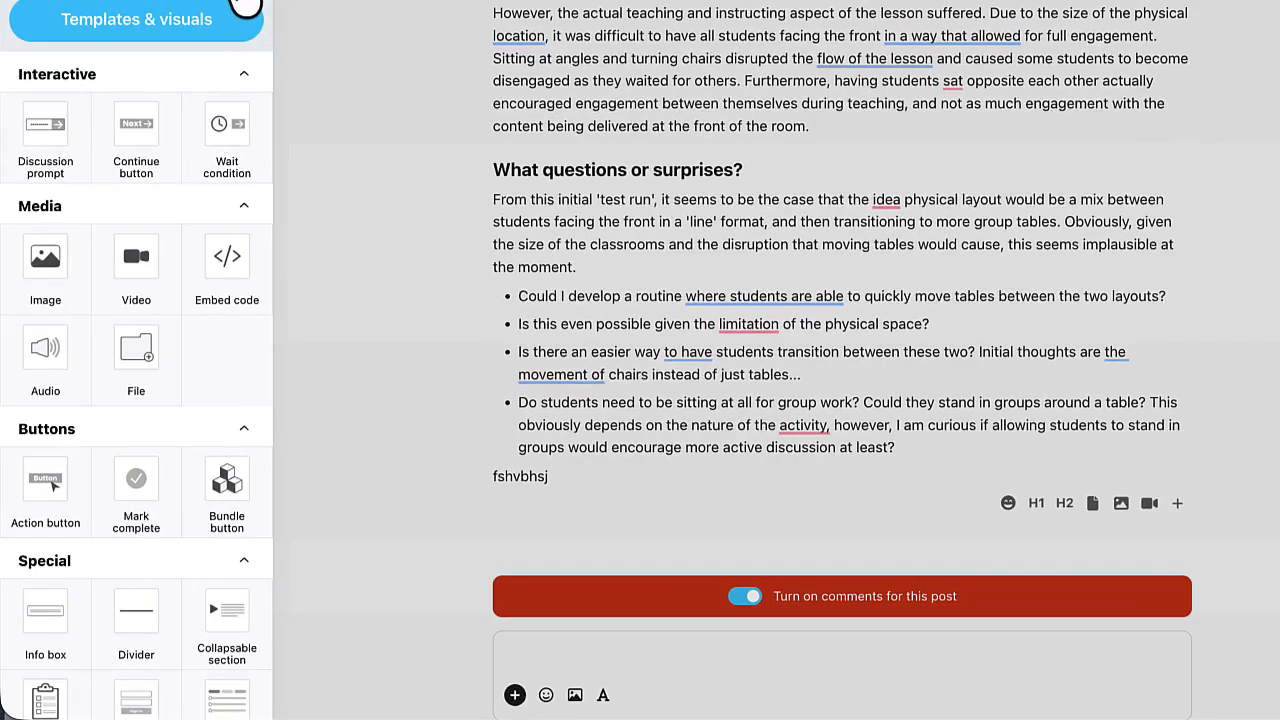
click(243, 2)
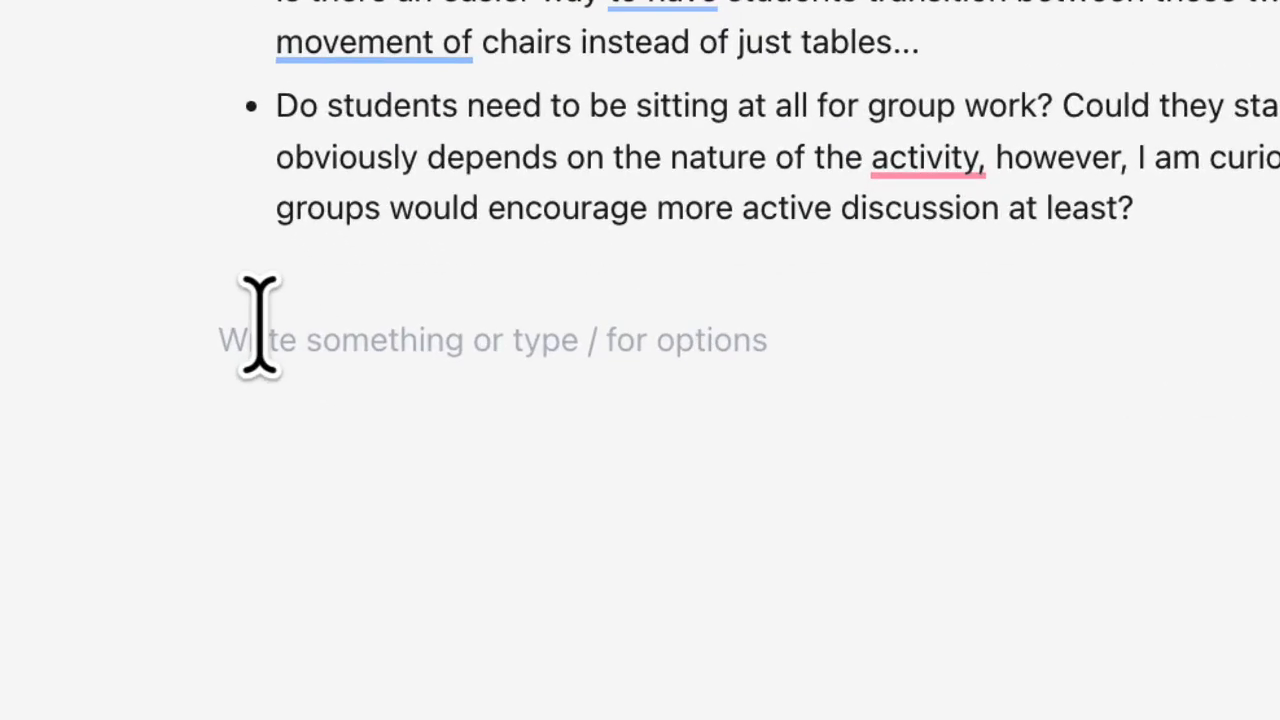
- Insert two divider lines below the last bullet, and delete both again
text(---)
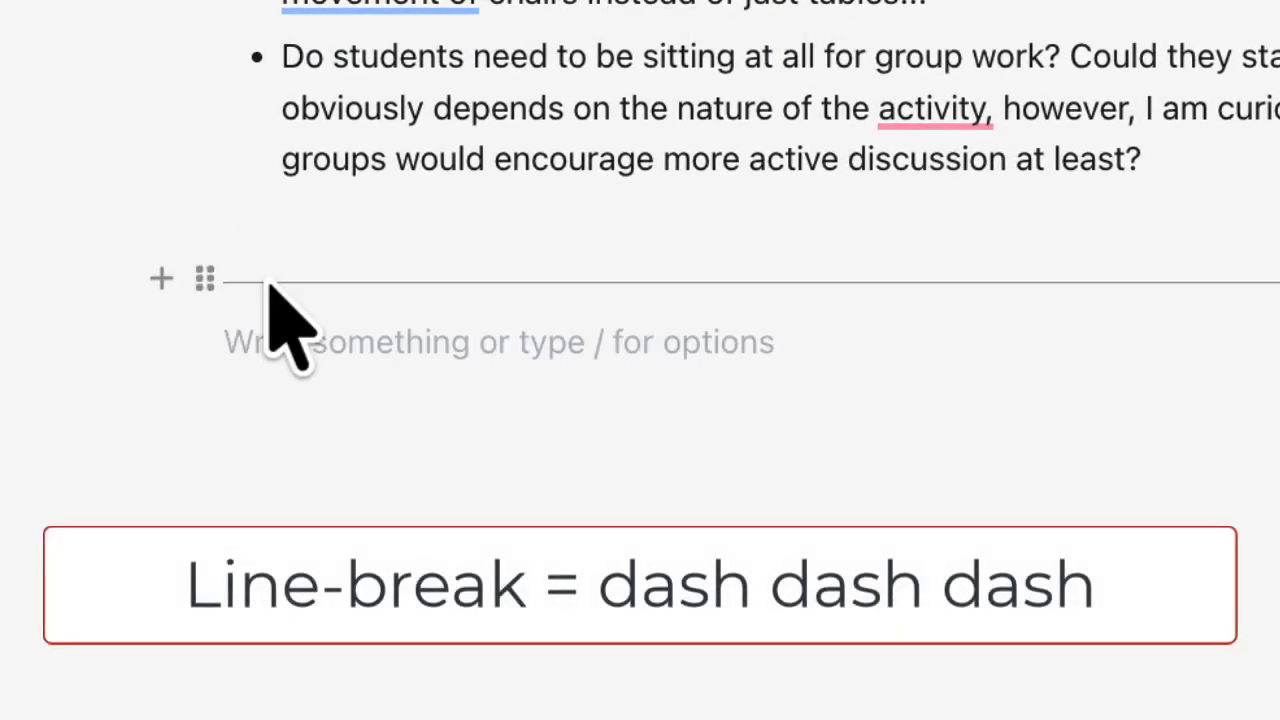
key(Return)
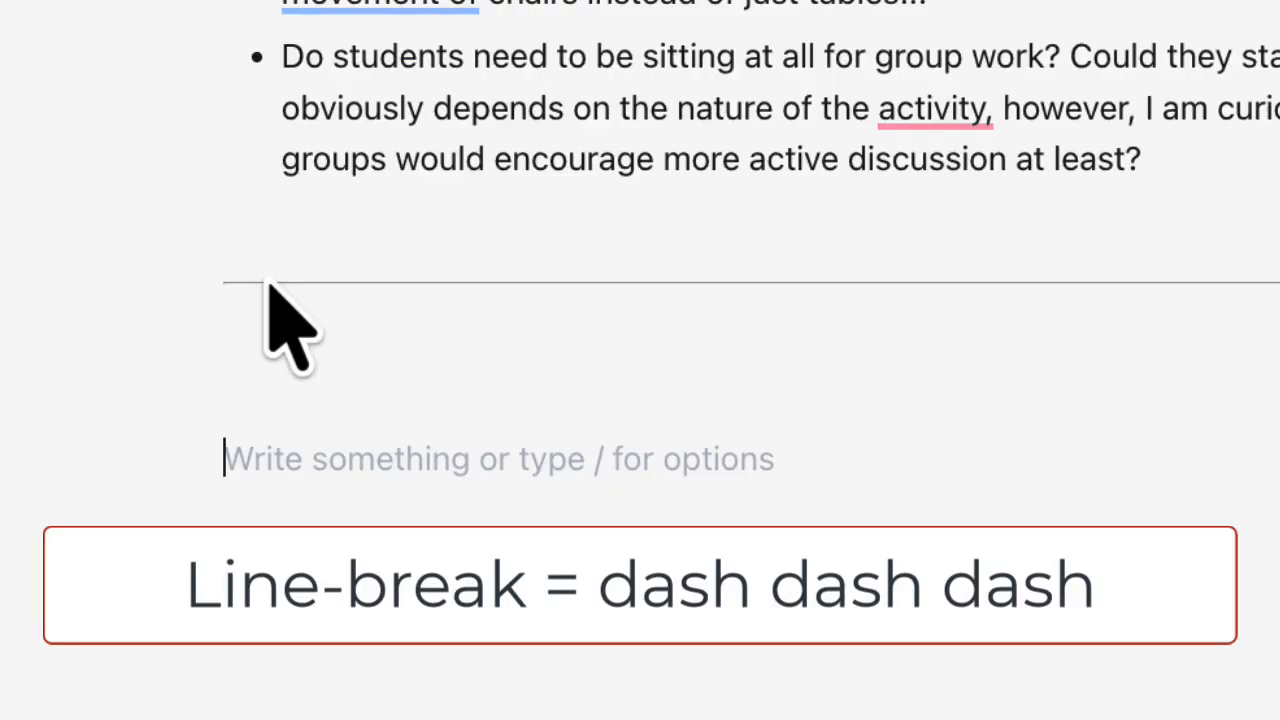
text(---)
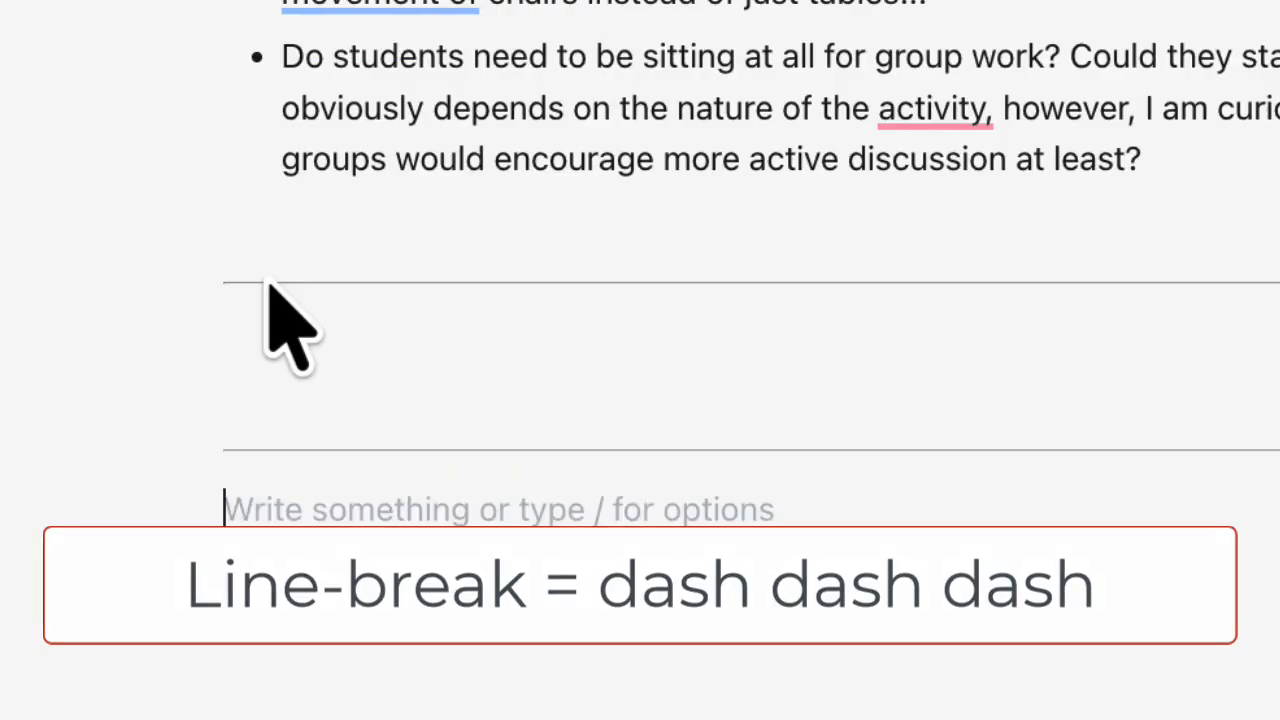
key(BackSpace)
key(BackSpace)
key(BackSpace)
key(BackSpace)
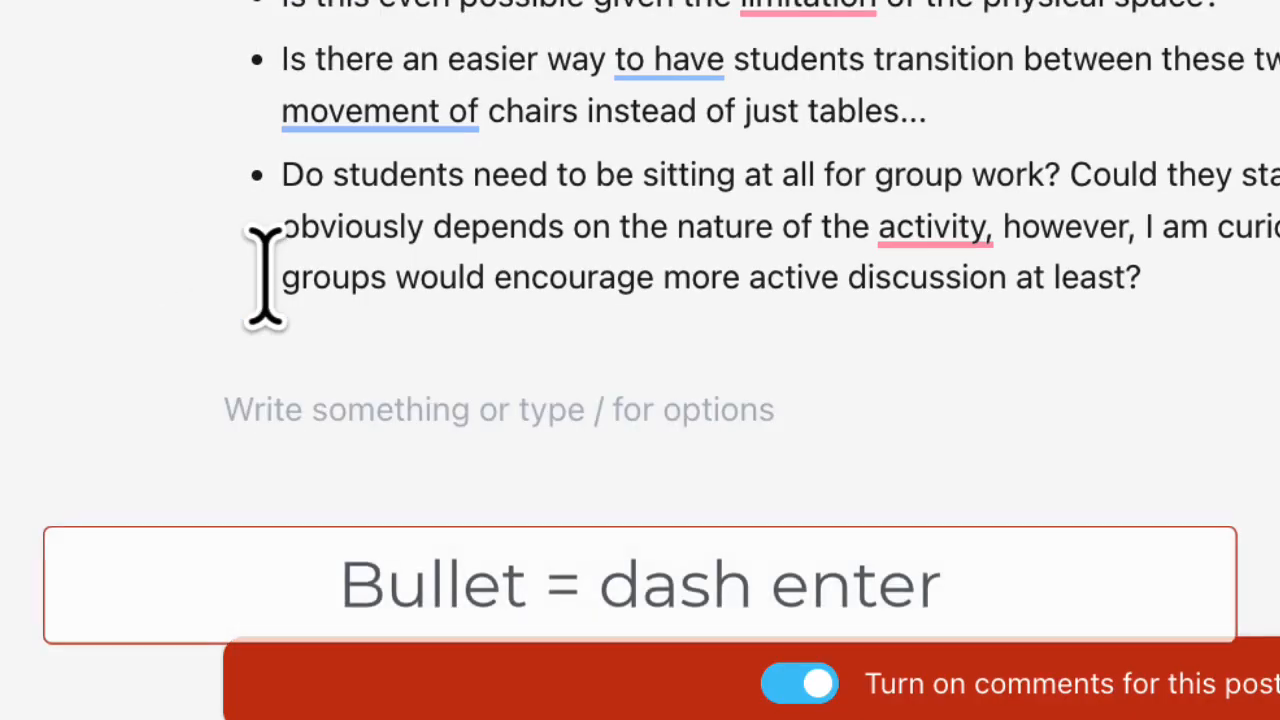
- Start an empty bulleted item below the post's text, and remove the bullet again
text(-)
key(Return)
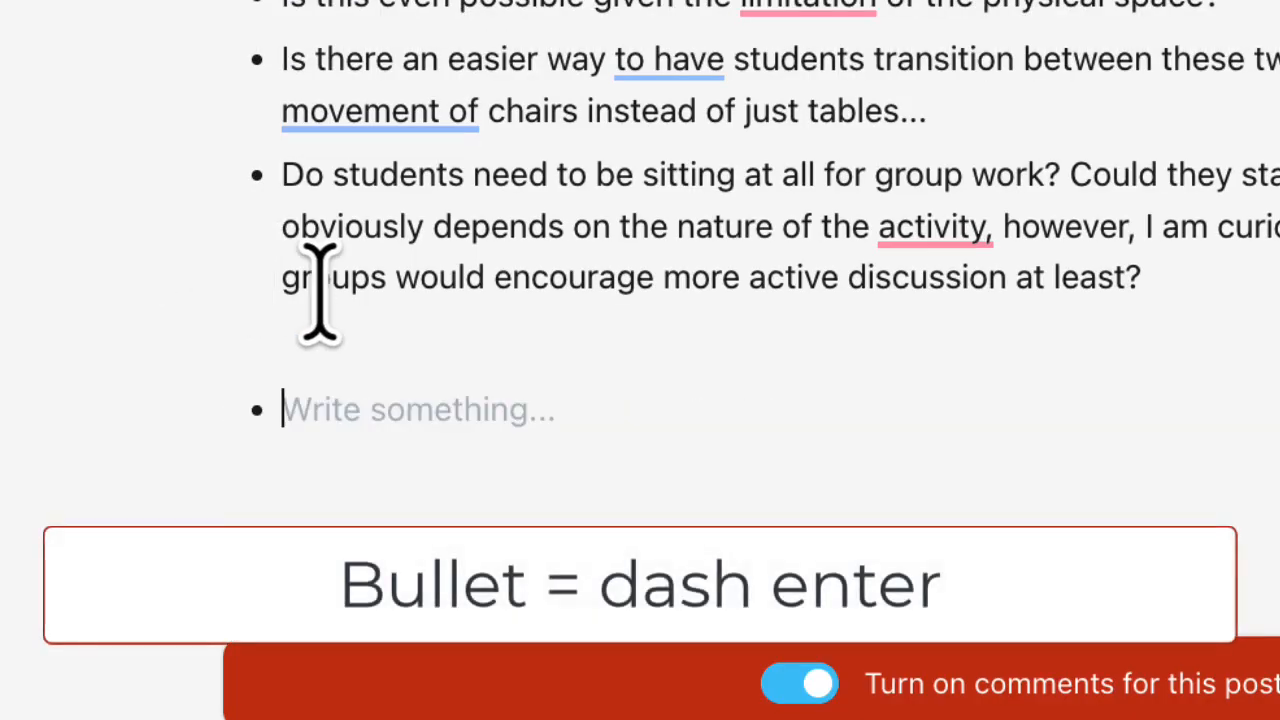
key(BackSpace)
key(Return)
text(-)
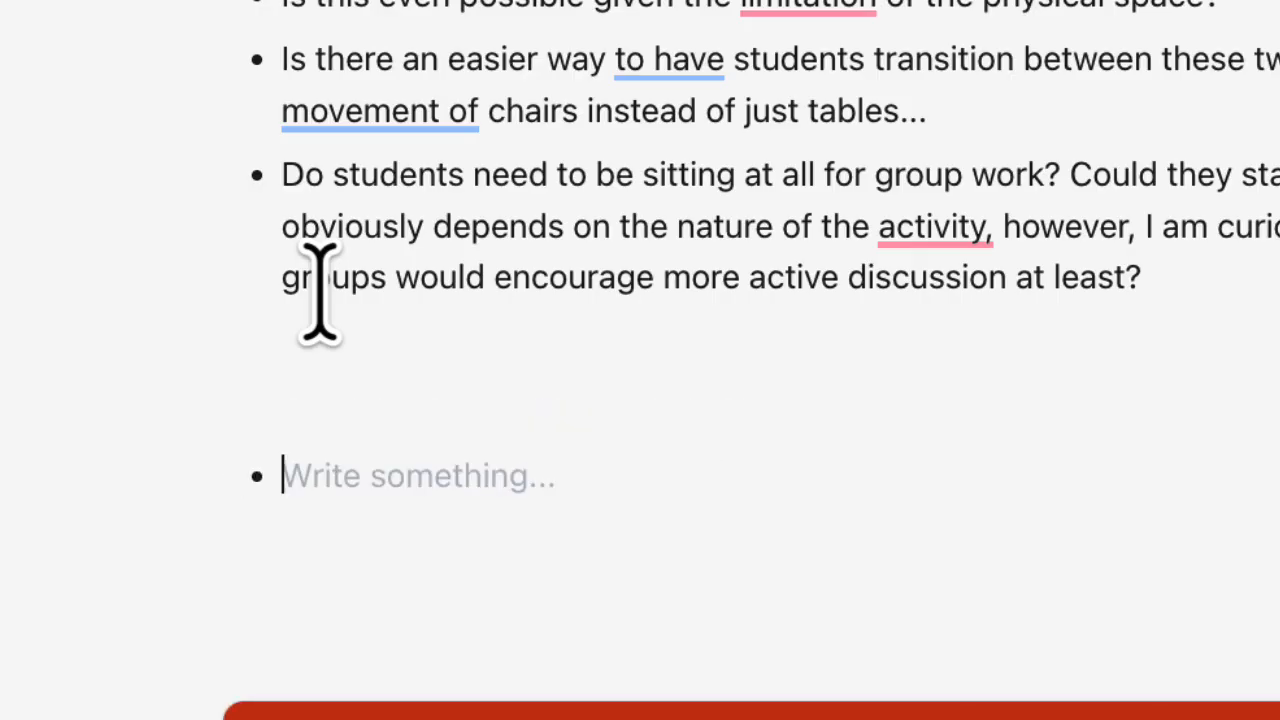
key(BackSpace)
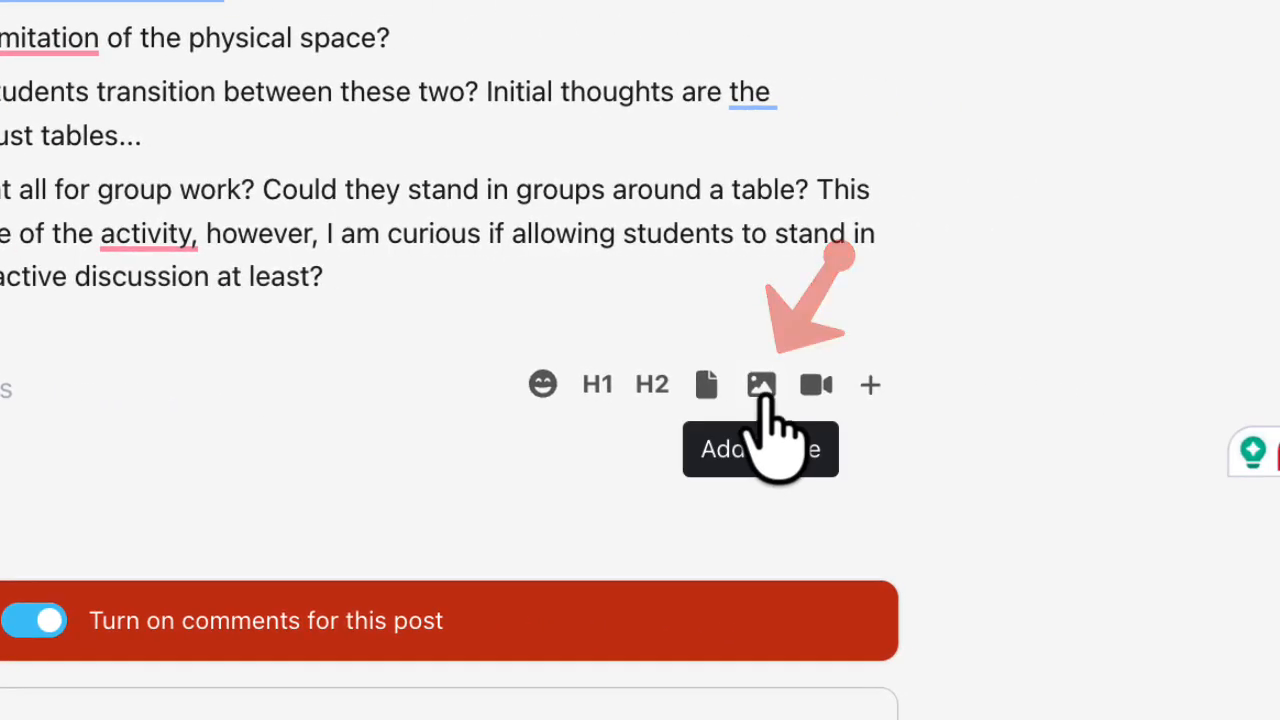
- Insert the Unsplash photo of a phone on dark ground below the post's last bullet
click(762, 388)
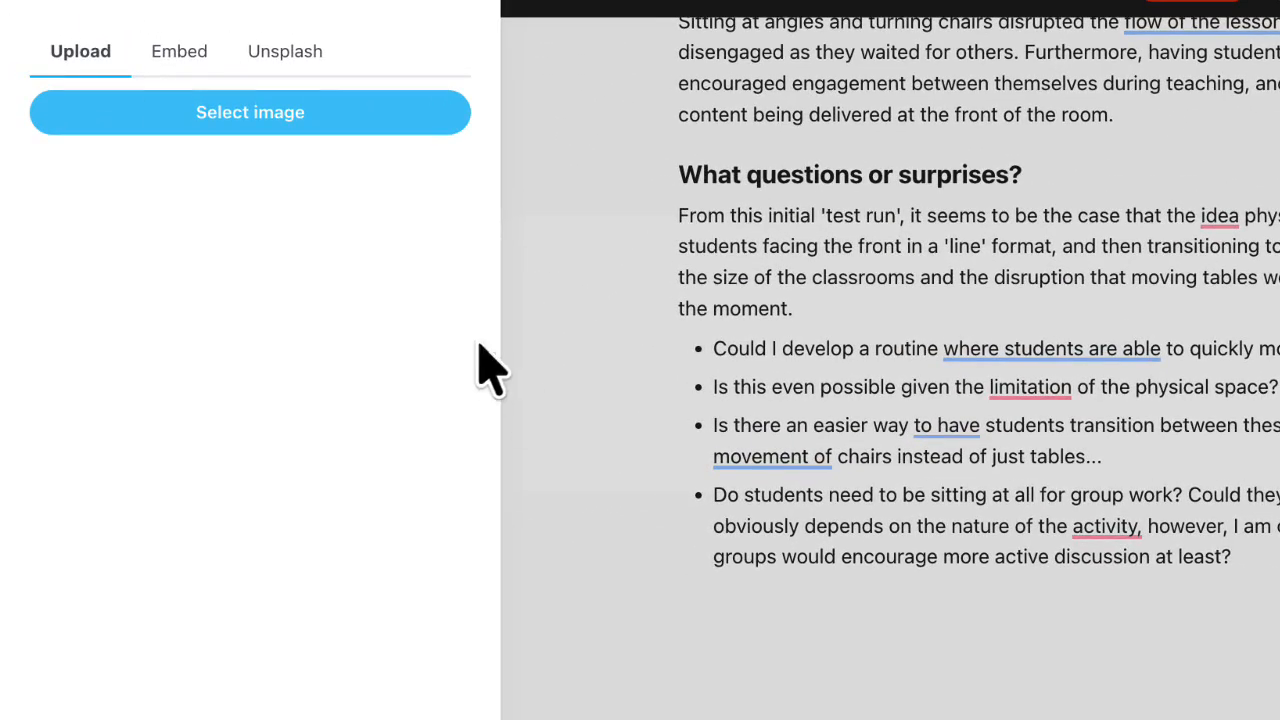
click(283, 95)
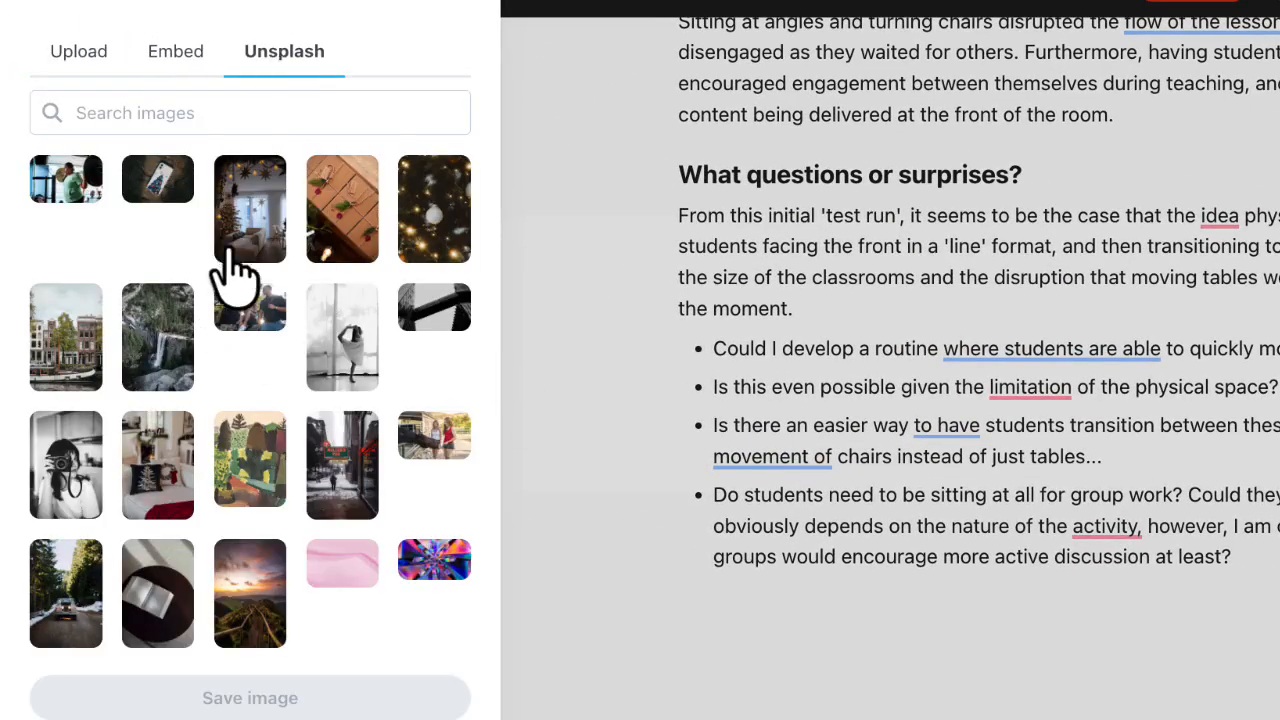
click(157, 210)
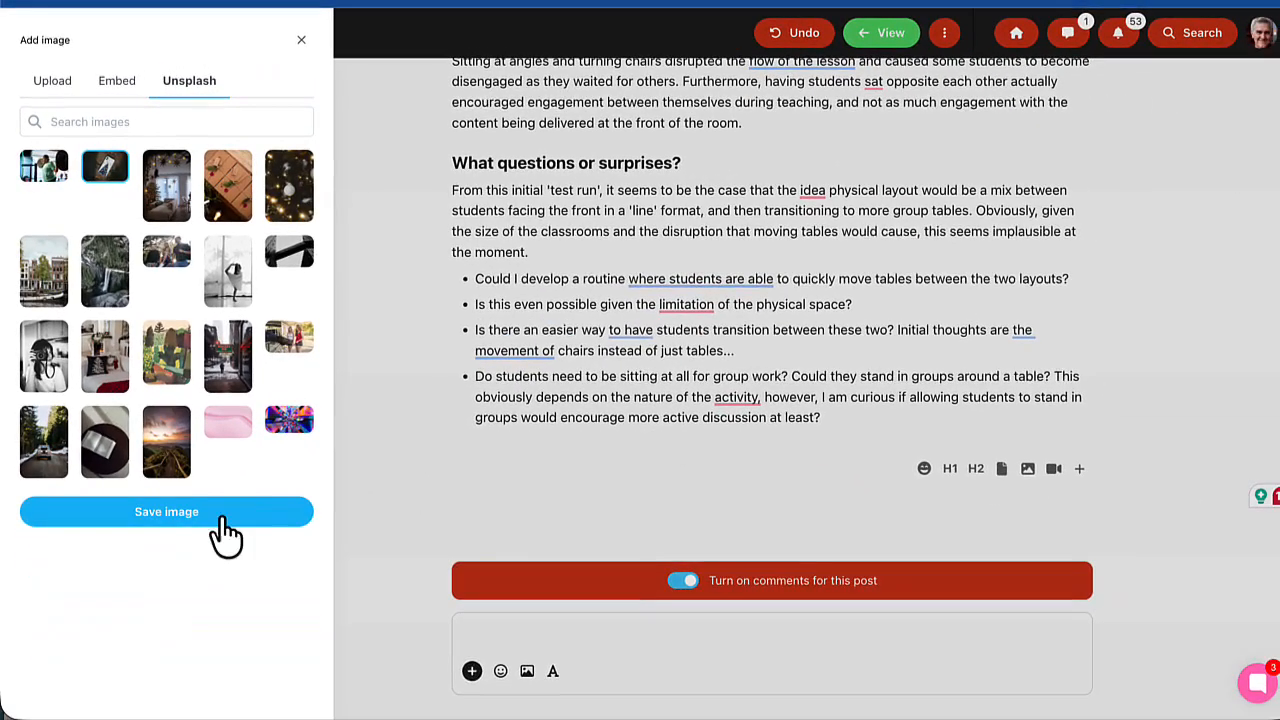
click(184, 515)
scroll(755, 550, down, 3)
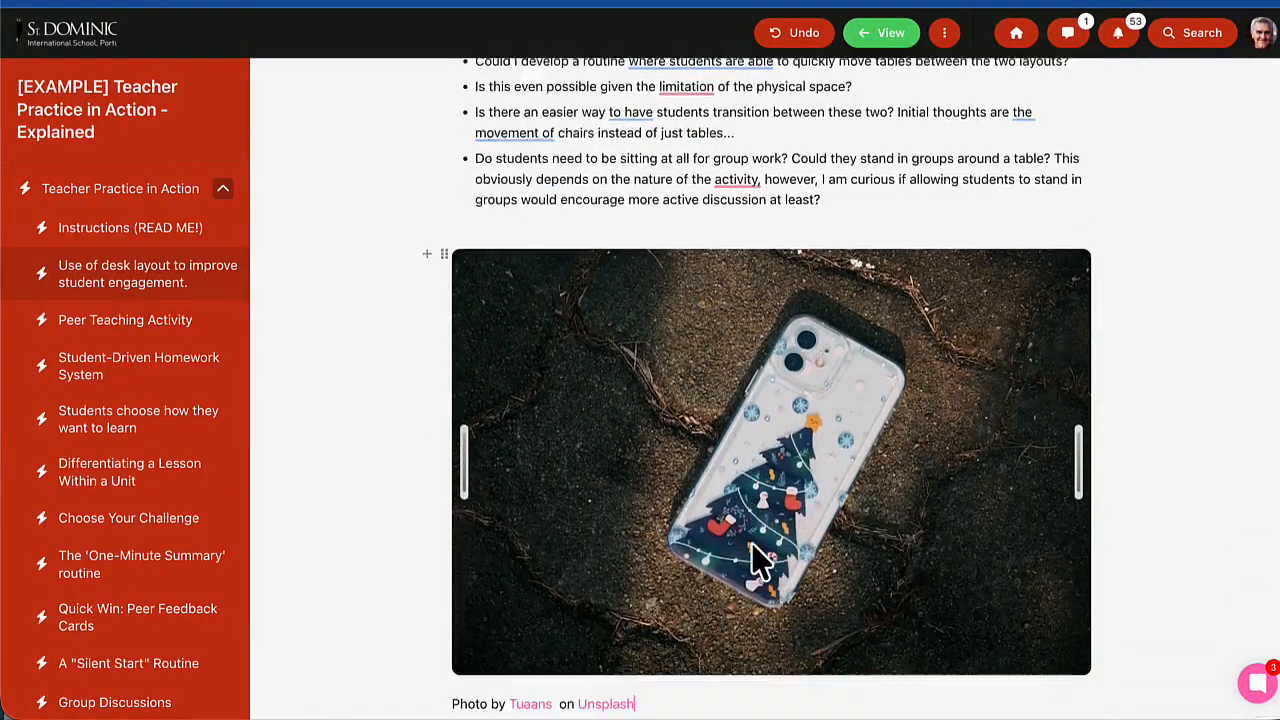
- Shrink the phone photo to about a third of the text width, and enlarge it to about three quarters
drag(463, 364, 660, 374)
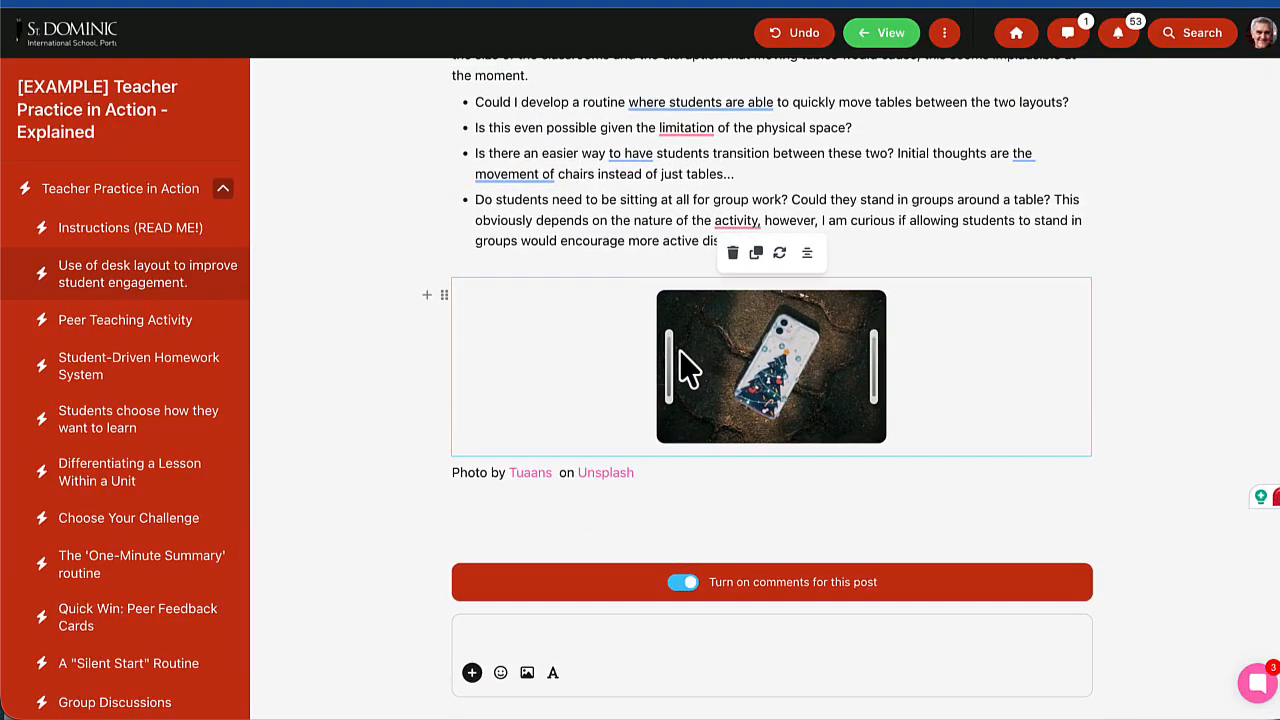
drag(668, 355, 437, 391)
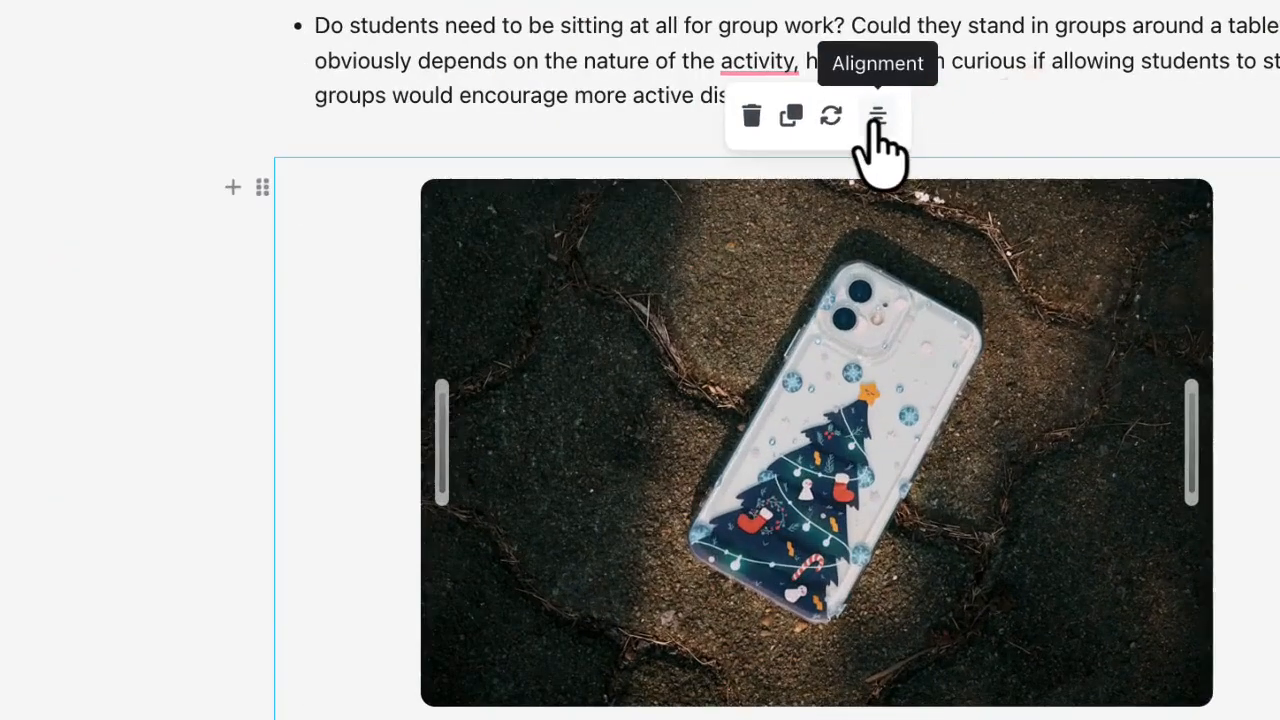
- Try out the phone photo's alignment options, and delete the photo from the post
click(807, 254)
click(822, 286)
click(878, 116)
click(920, 228)
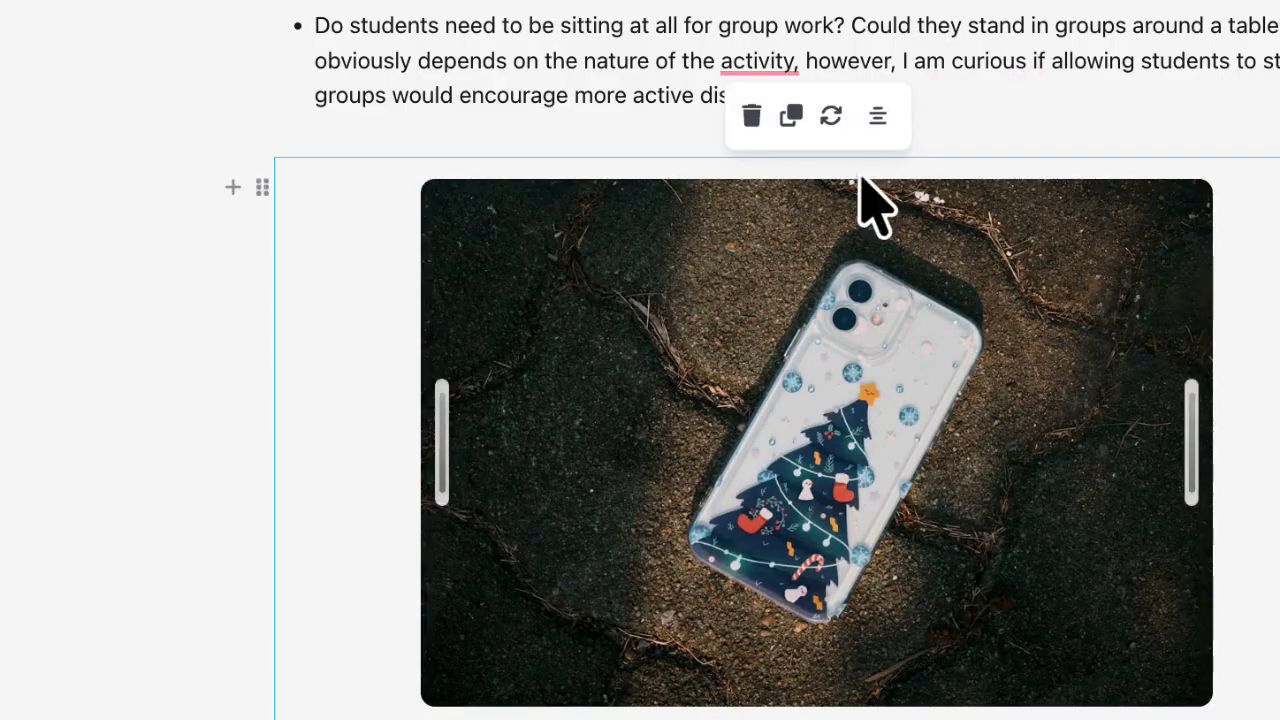
click(751, 116)
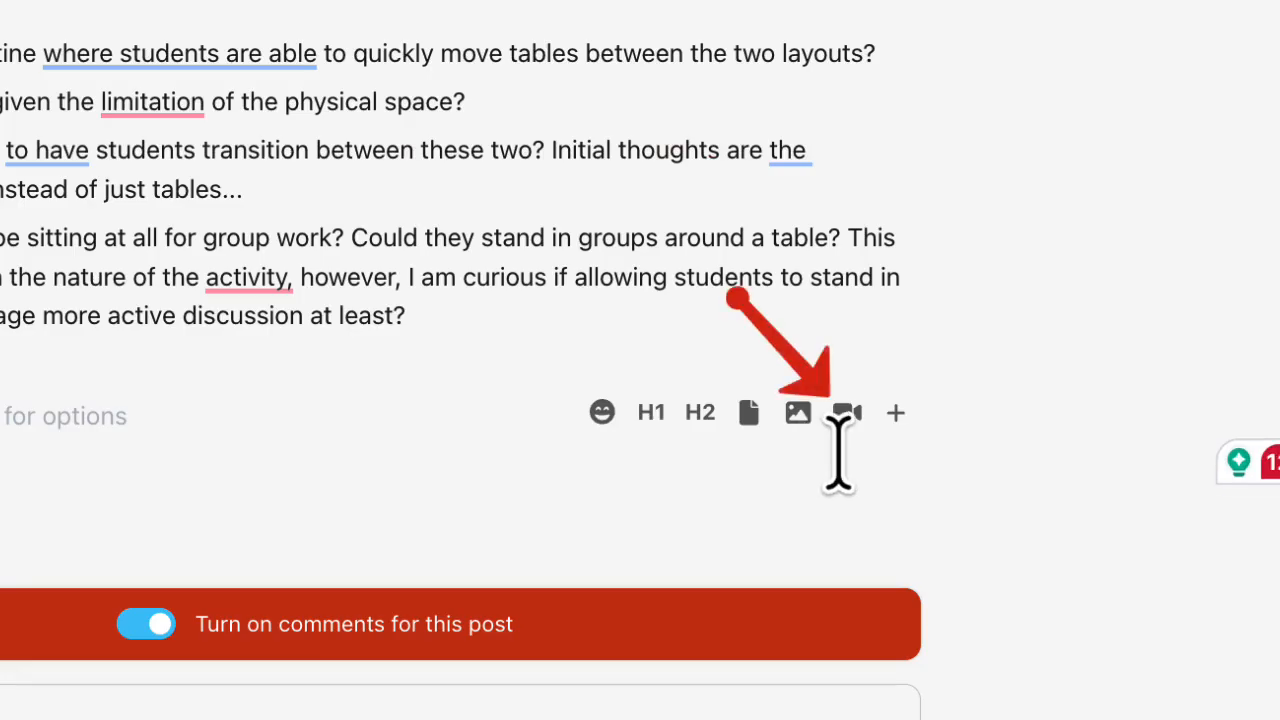
- Start adding a video below the post's last bullet, and look through the options for uploading and embedding one
click(847, 414)
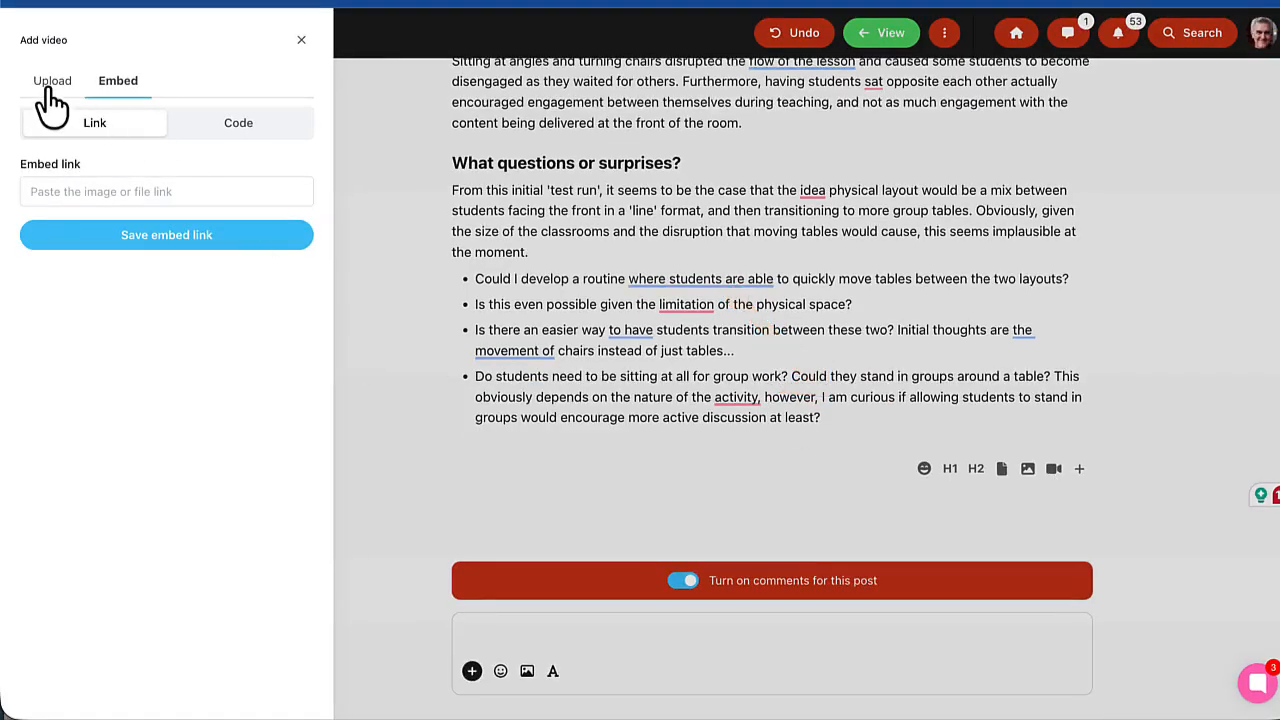
click(50, 90)
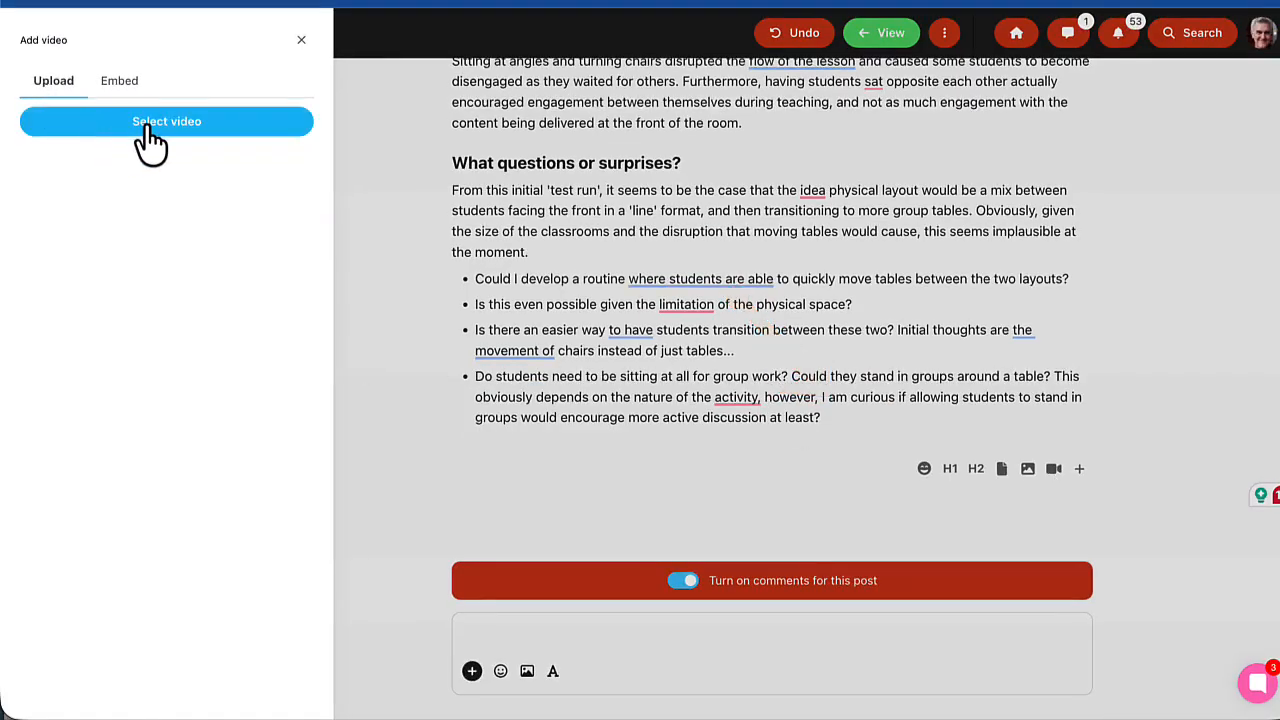
click(121, 84)
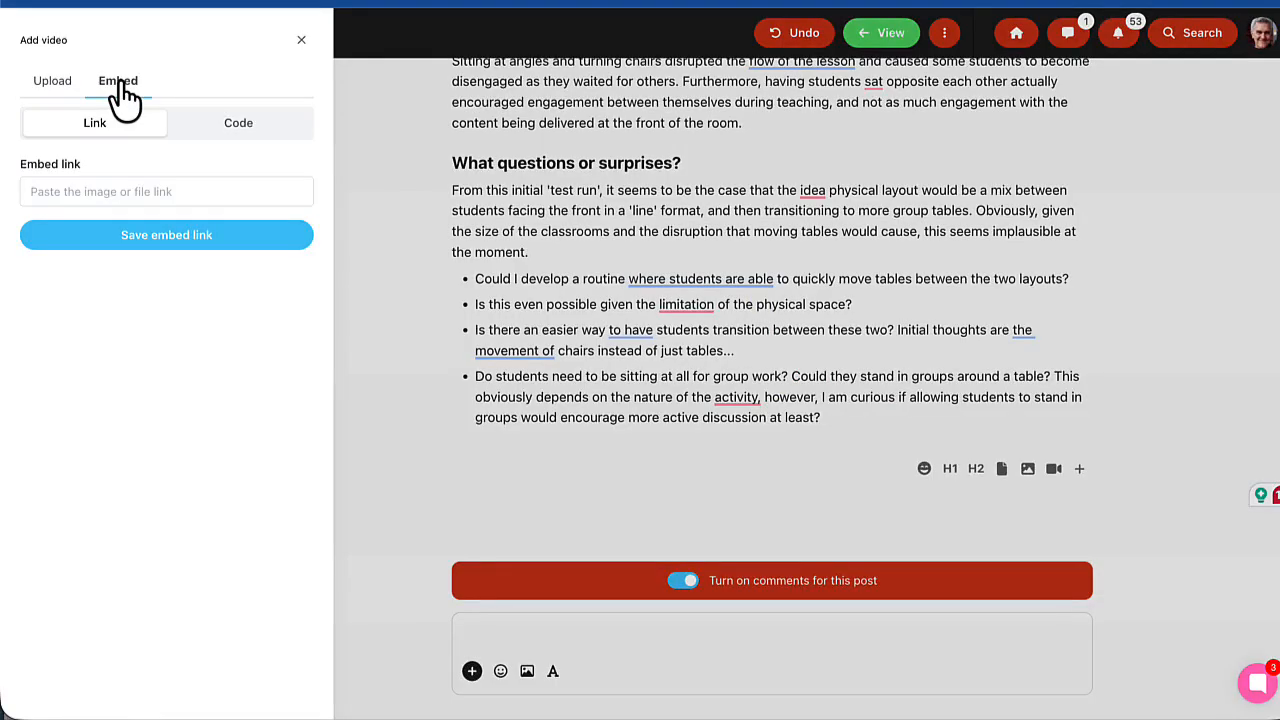
click(52, 81)
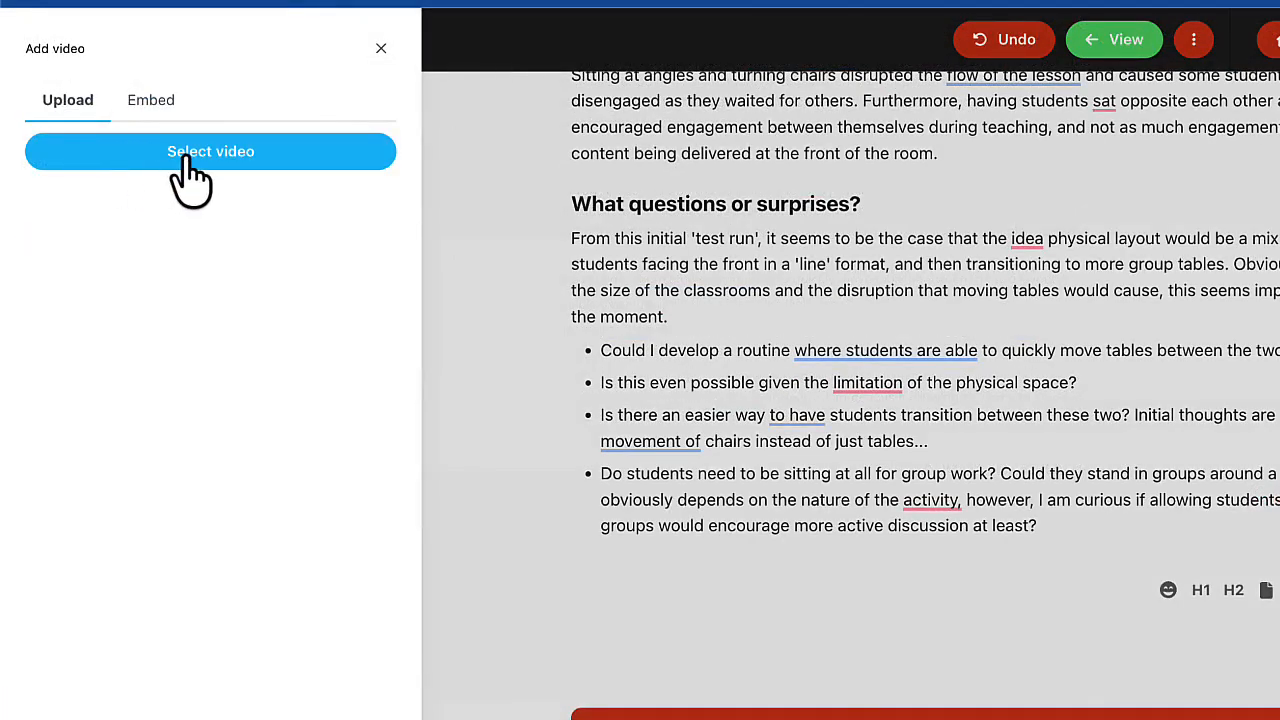
click(188, 160)
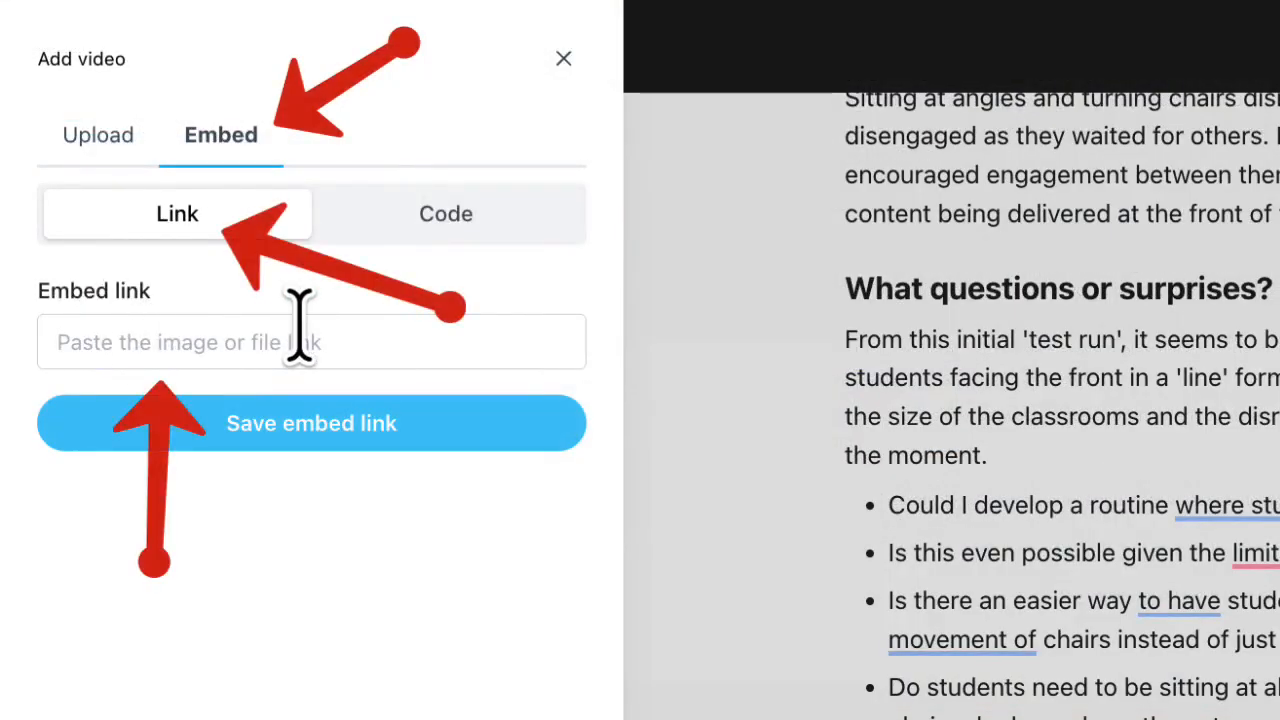
- Embed the copied YouTube link to the Handbrake video compression tutorial below the post's last bullet
click(238, 340)
text(https://youtu.be/lFT73GfKSz8)
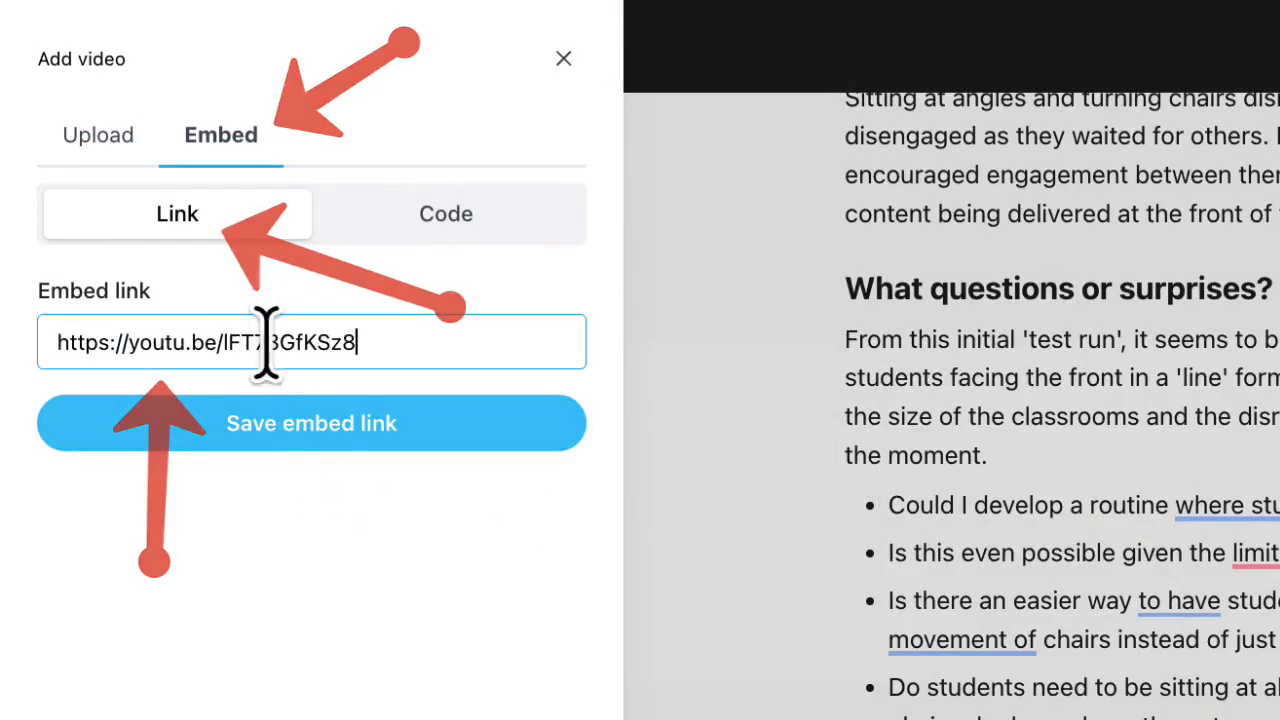
click(300, 428)
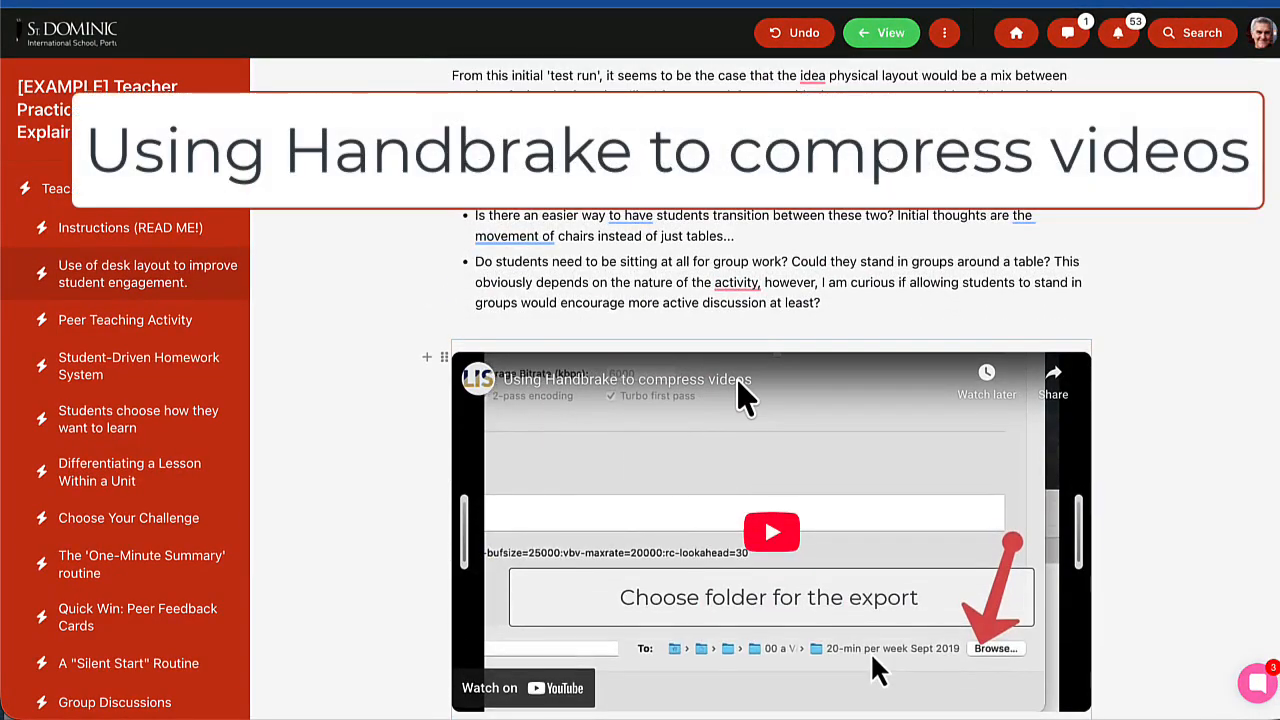
scroll(737, 379, down, 1)
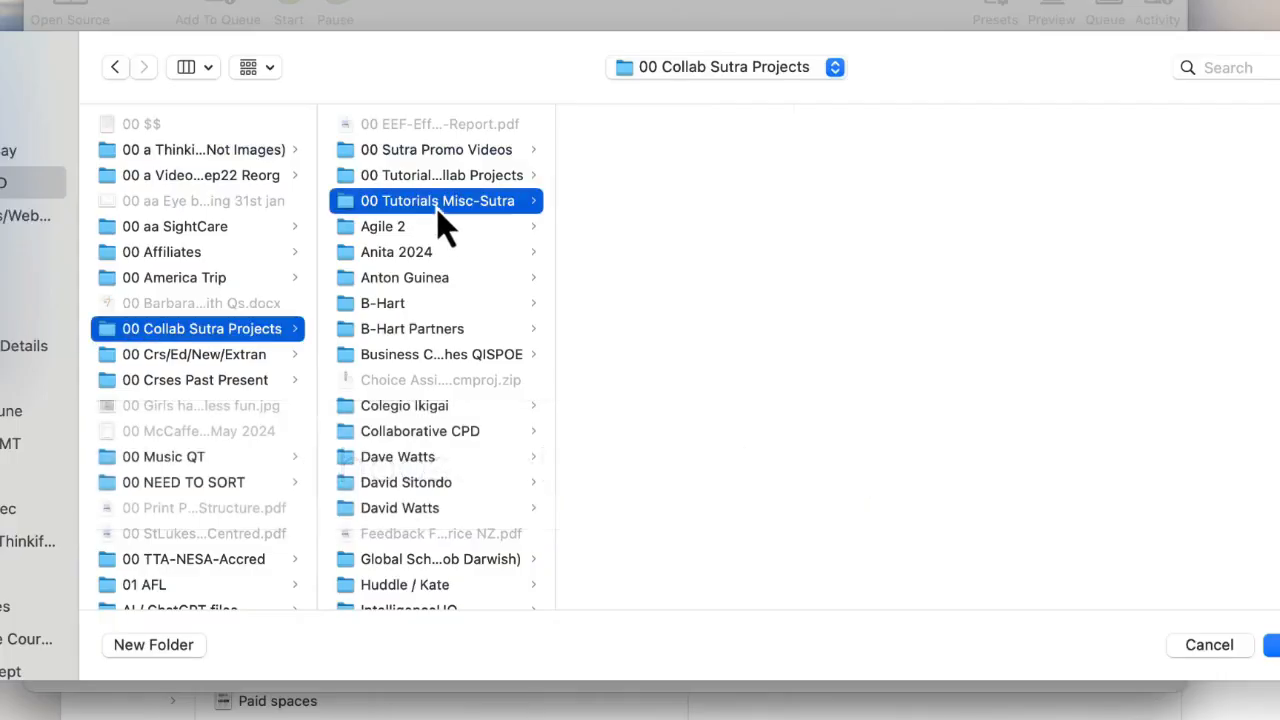
- In HandBrake, choose the Handbrake folder inside 00 Tutorials Misc-Sutra as the export destination
click(437, 201)
click(615, 226)
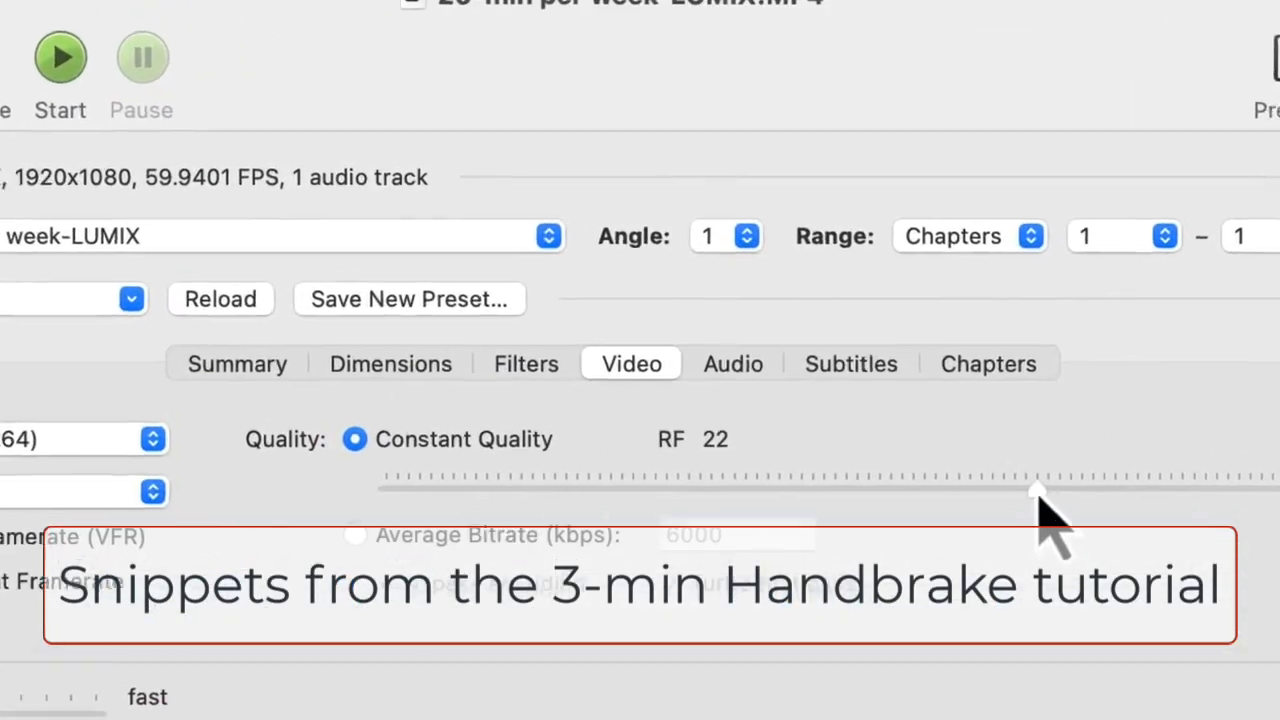
- Set the video's constant quality to RF 22, and start compressing 20-min per week-LUMIX.MP4
drag(1040, 500, 1000, 580)
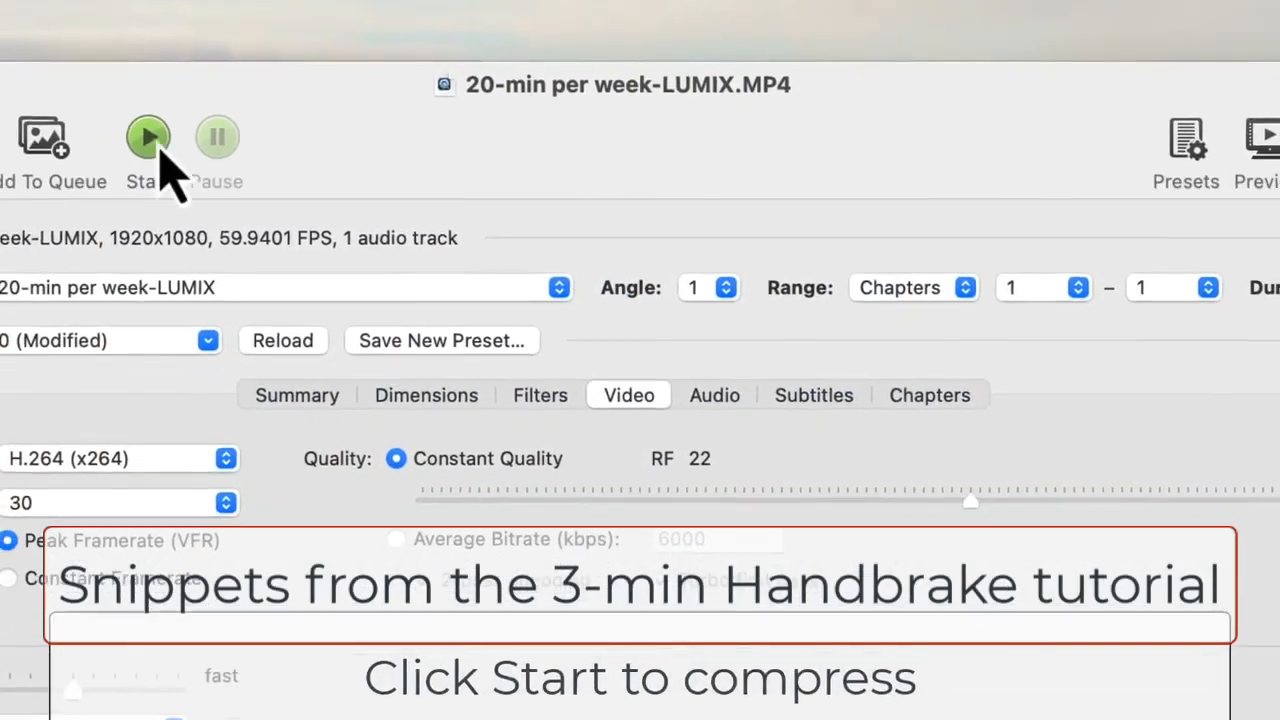
click(152, 145)
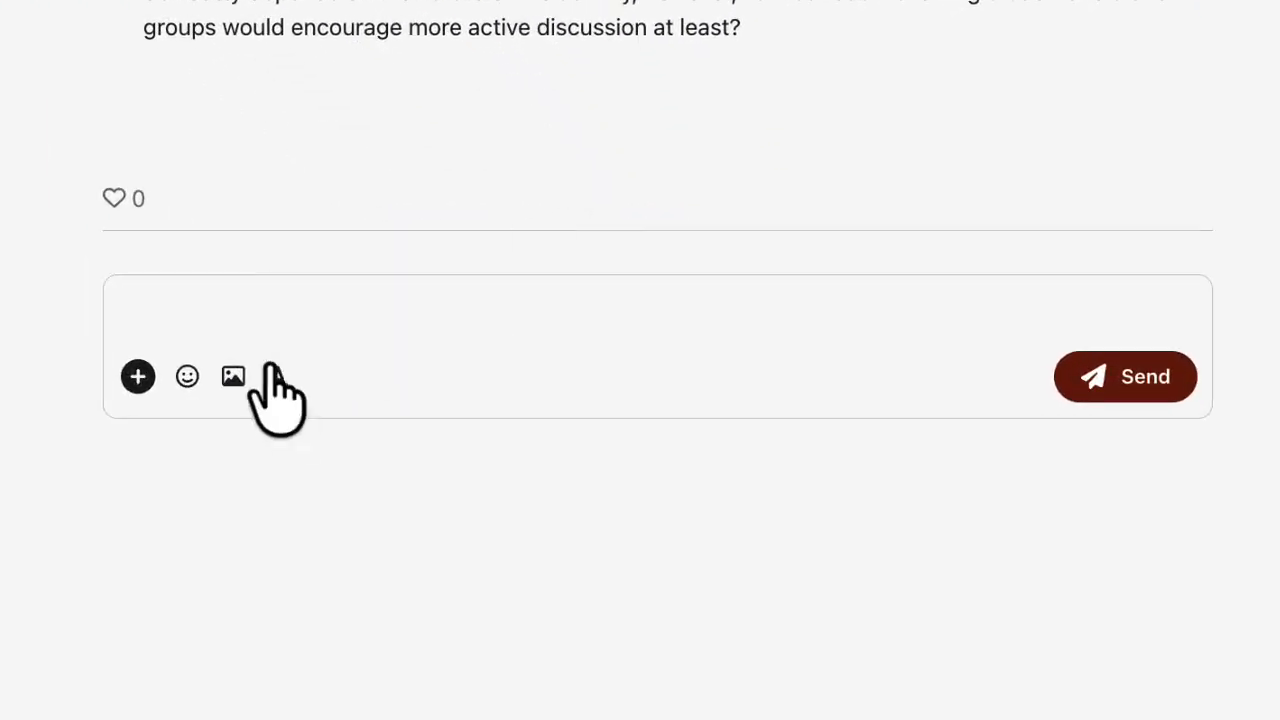
- Back in the Teacher Practice in Action space, show the formatting tools of the desk layout post's comment box, and hide them again
click(254, 305)
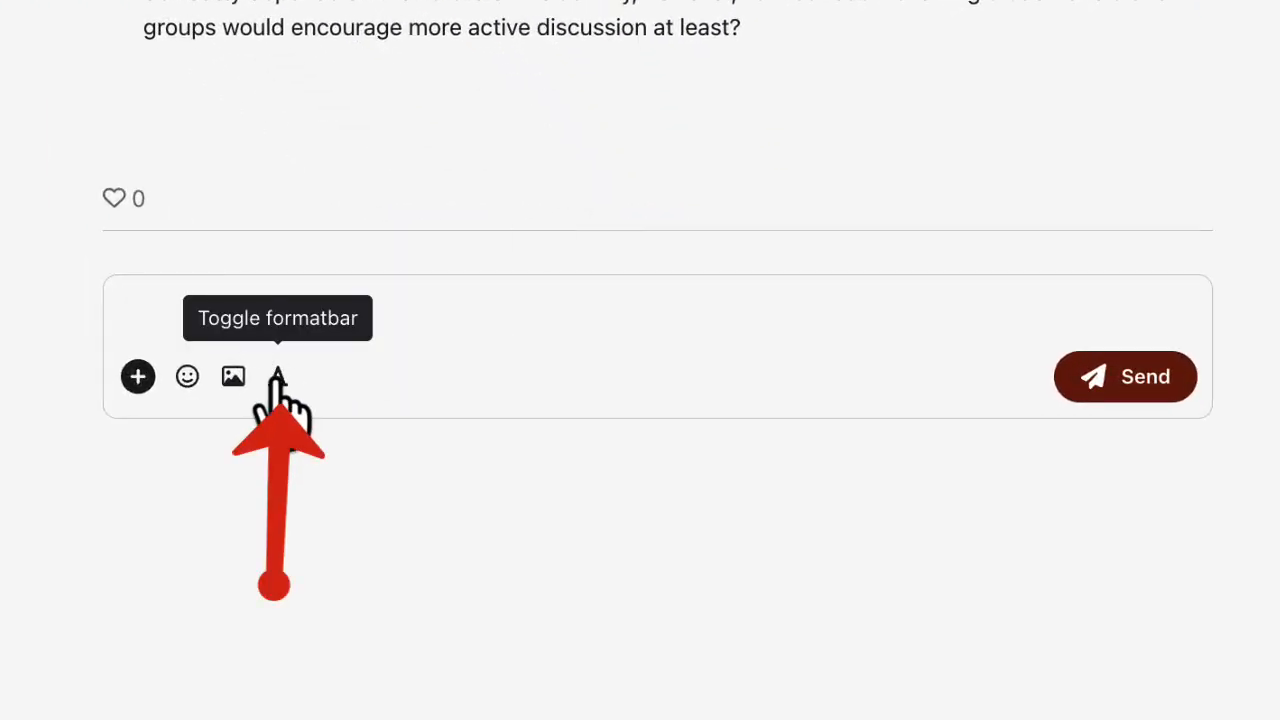
click(277, 376)
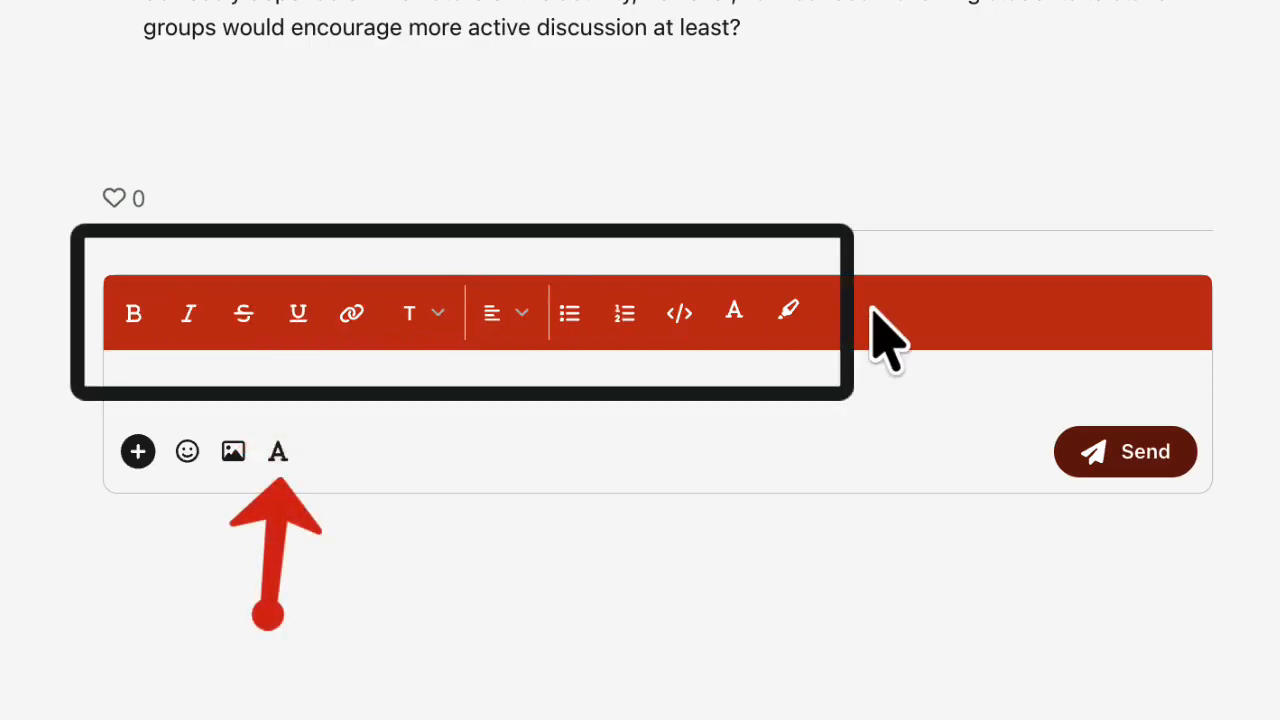
click(278, 452)
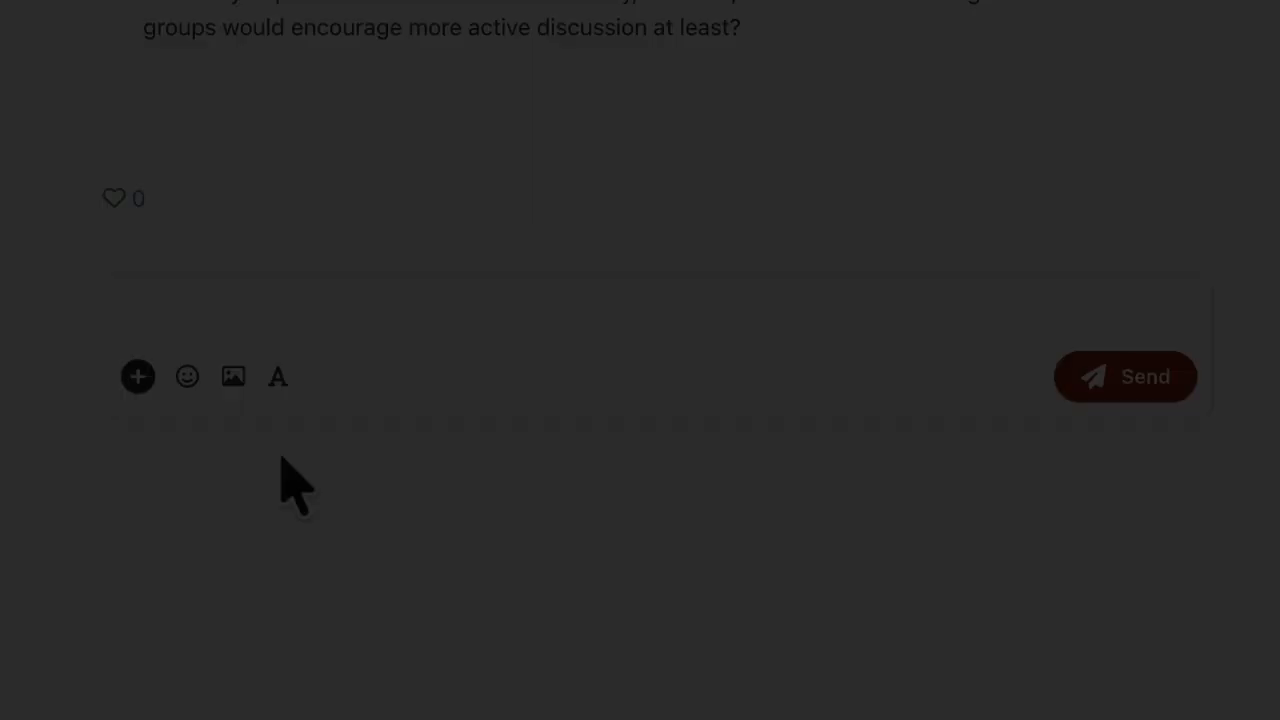